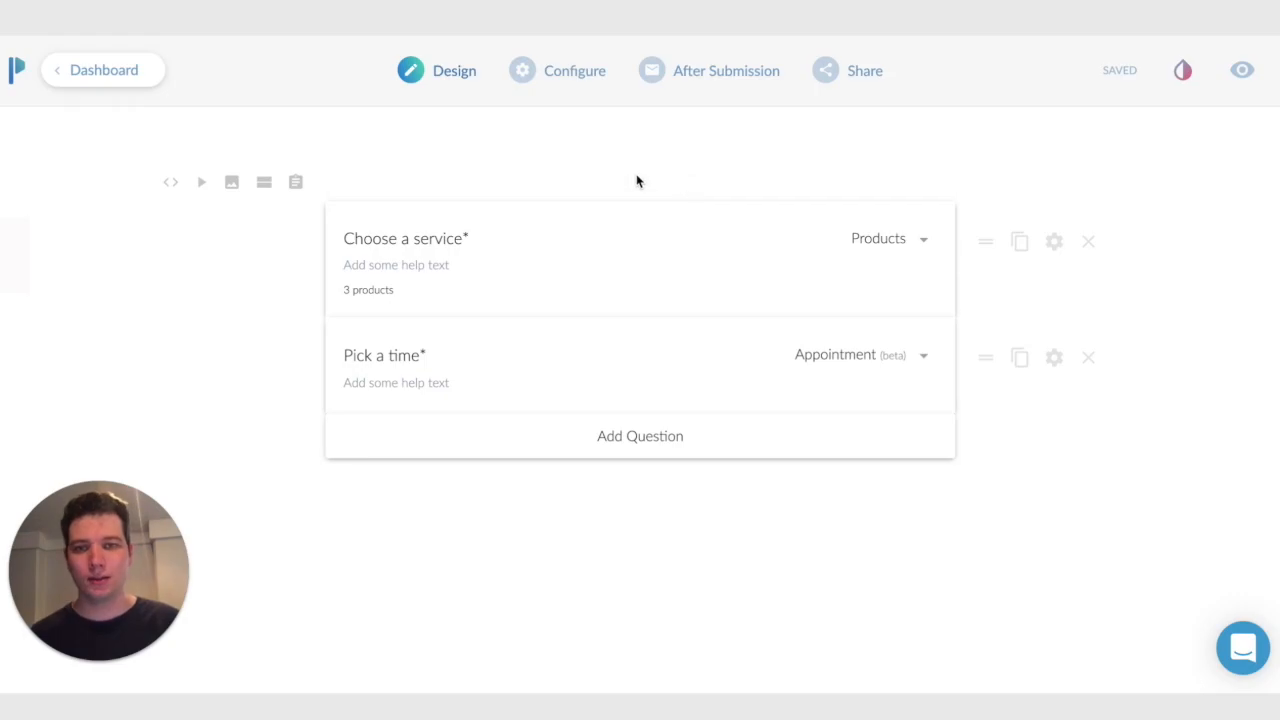
# Try the Head and shoulders and Full body services in the live form and pick January 30 on the calendar
pyautogui.click(636, 180)
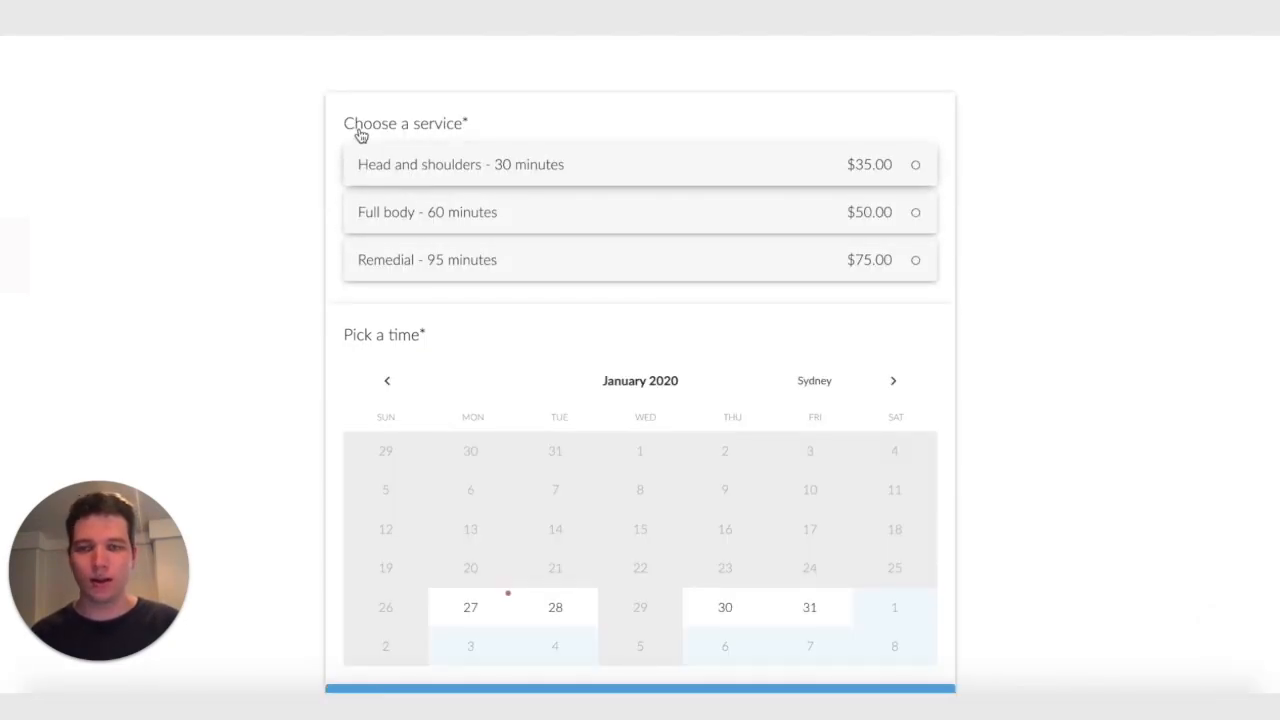
pyautogui.click(550, 162)
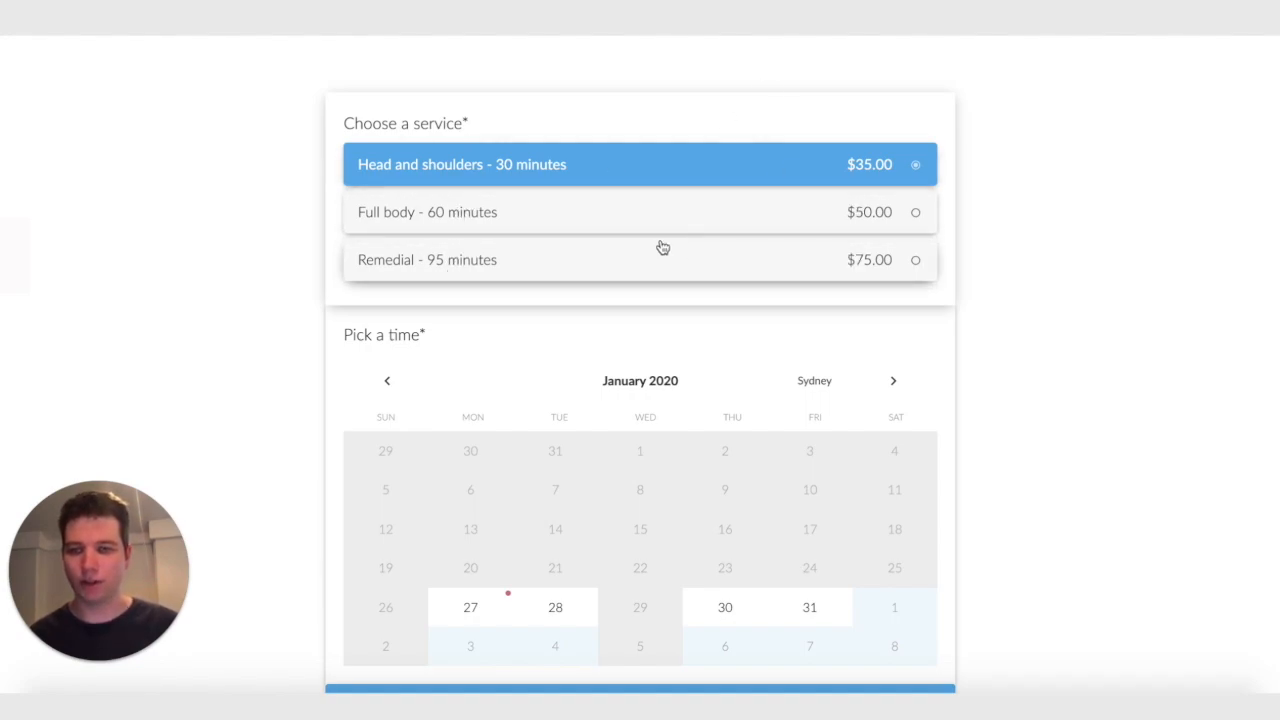
pyautogui.scroll(-1, 655, 258)
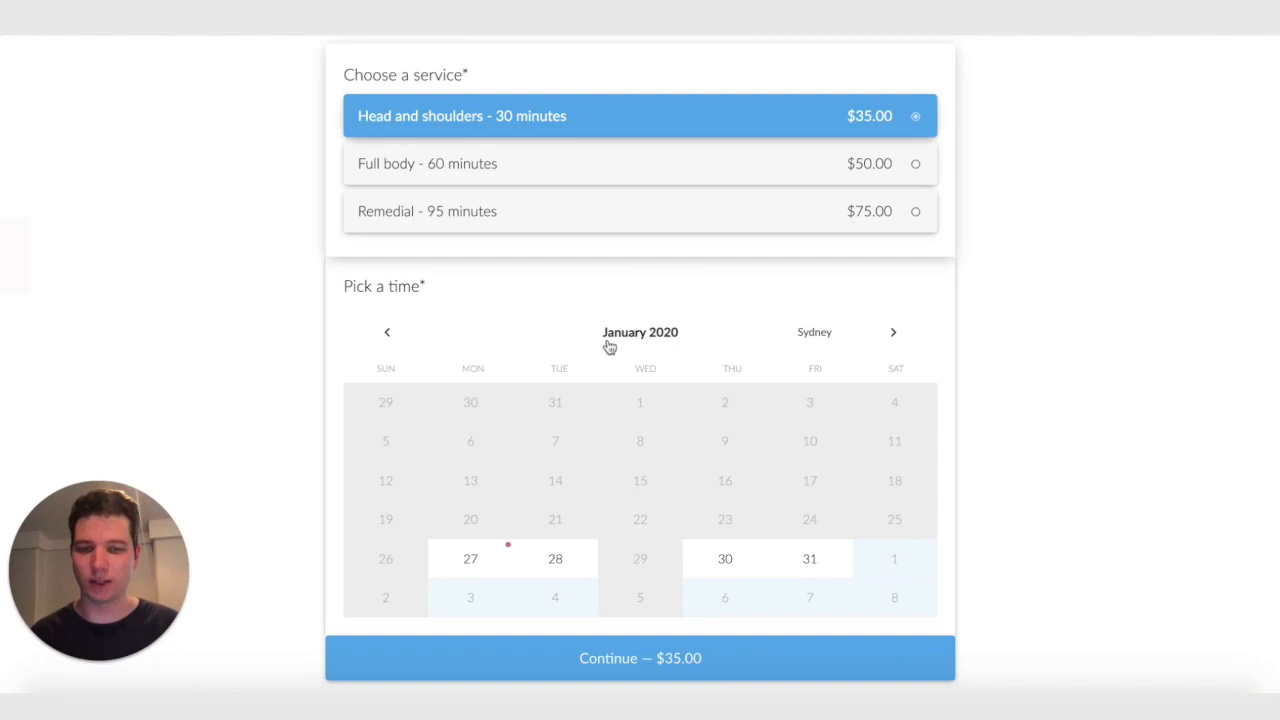
pyautogui.click(494, 172)
pyautogui.click(721, 563)
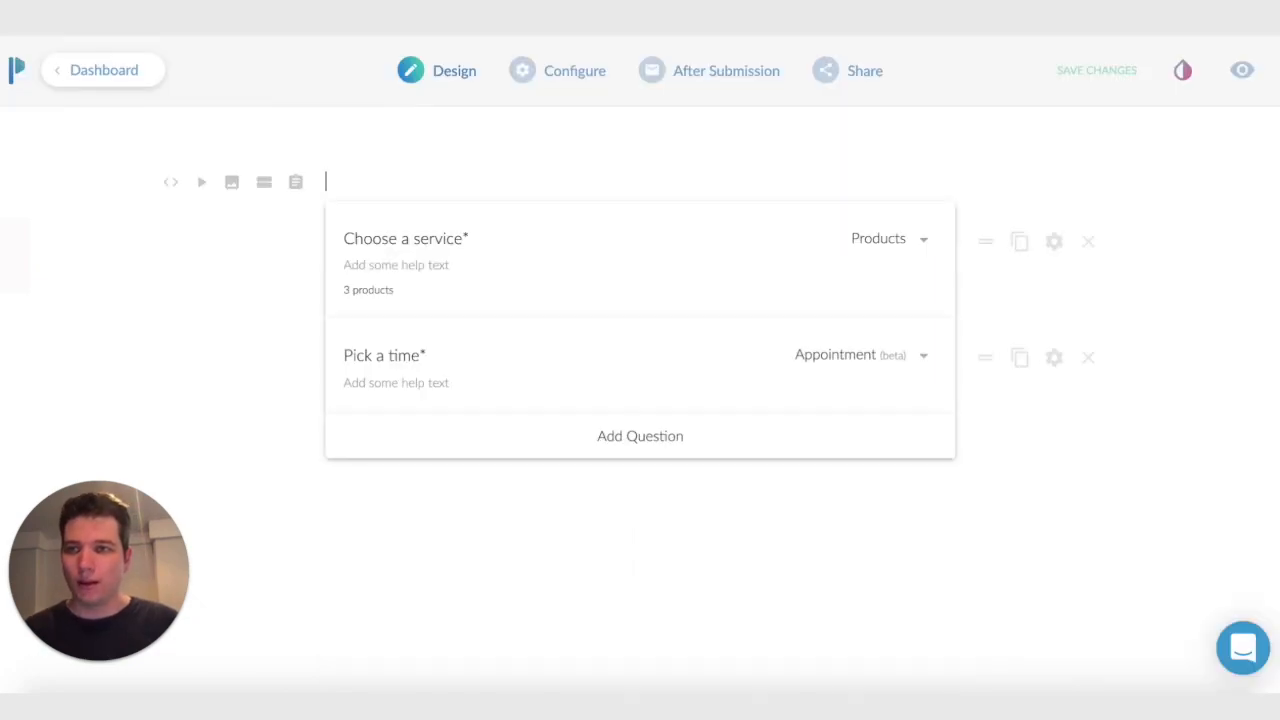
# Add a question titled "Calculated length of time" below Pick a time and set its type to Calculation
pyautogui.click(646, 449)
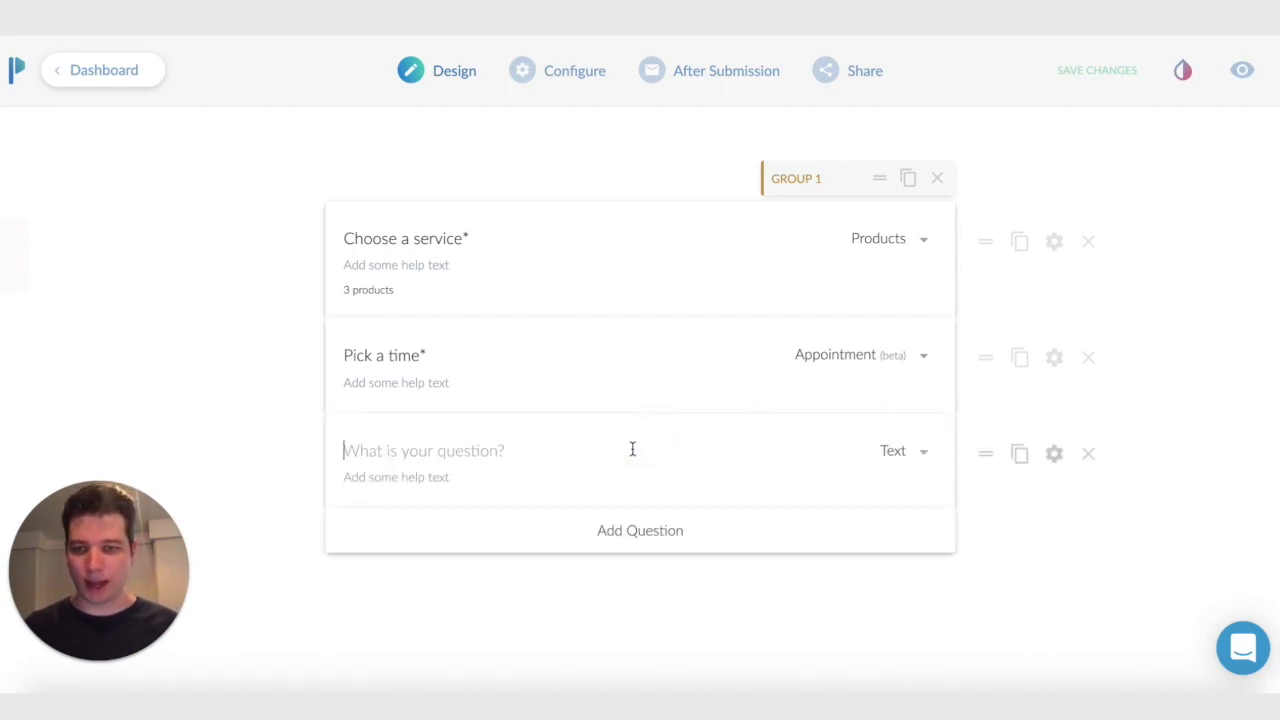
pyautogui.write('Calculated length of time')
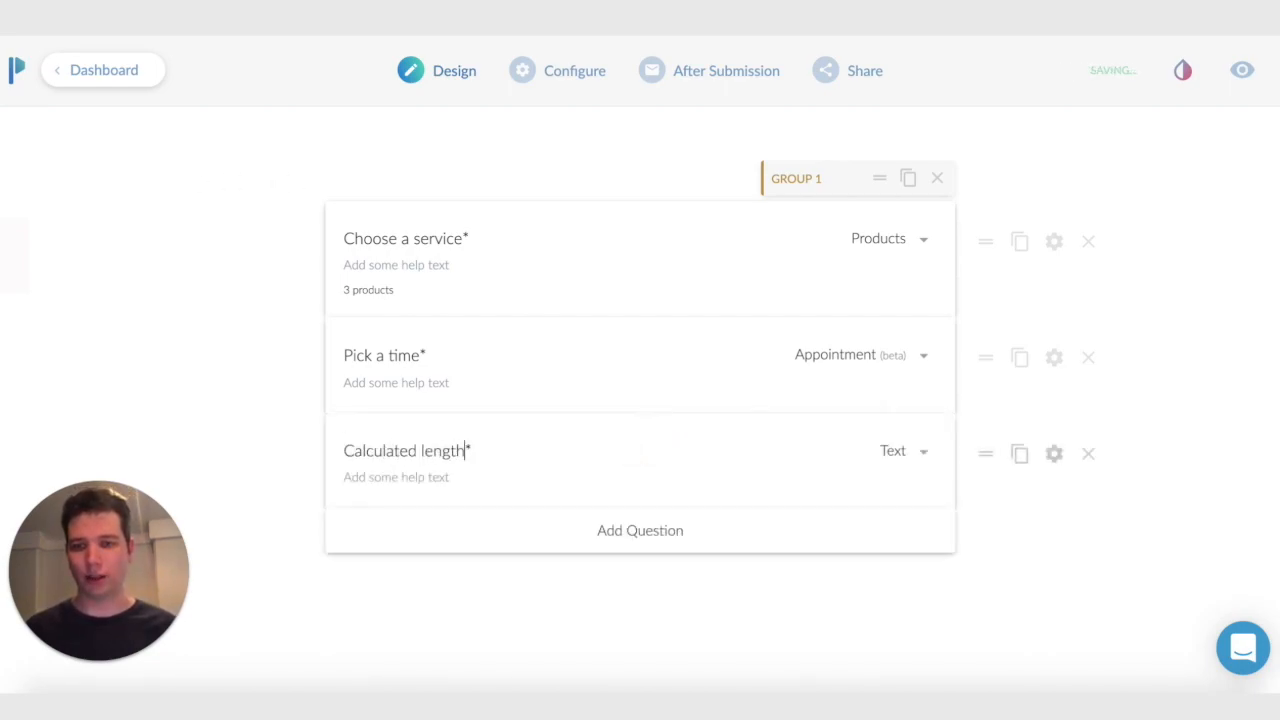
pyautogui.click(875, 459)
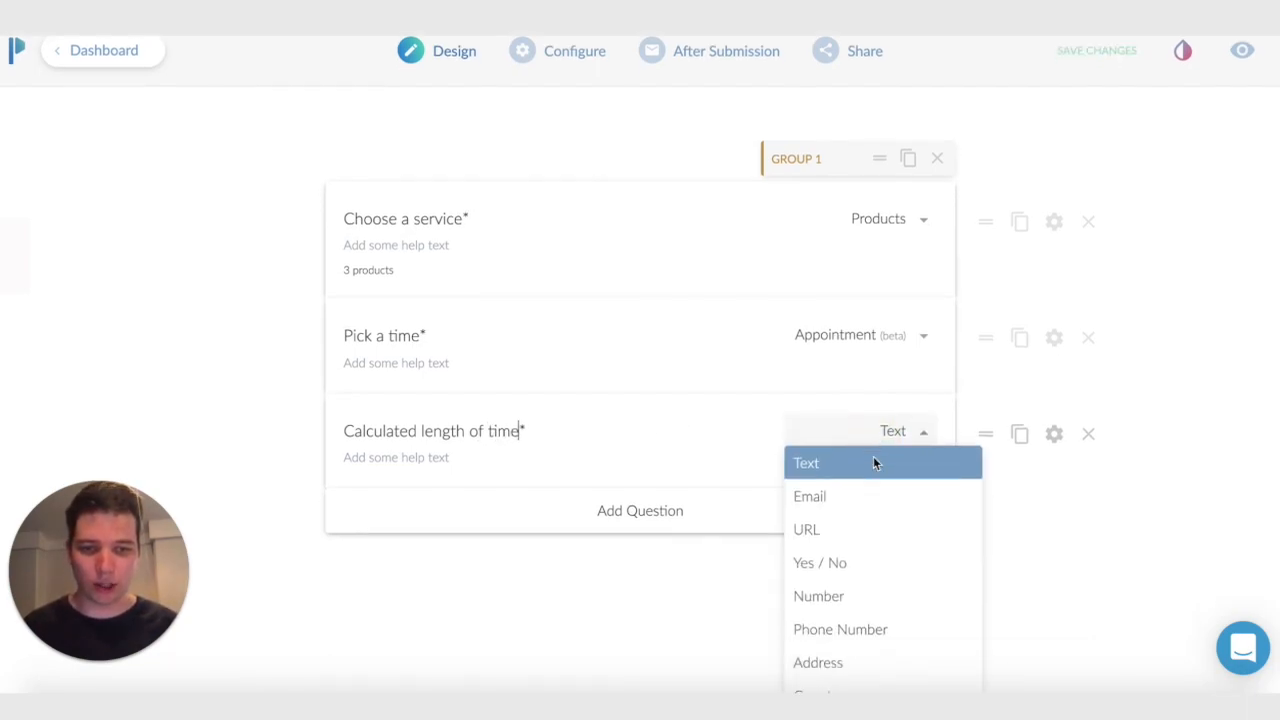
pyautogui.scroll(-5, 873, 480)
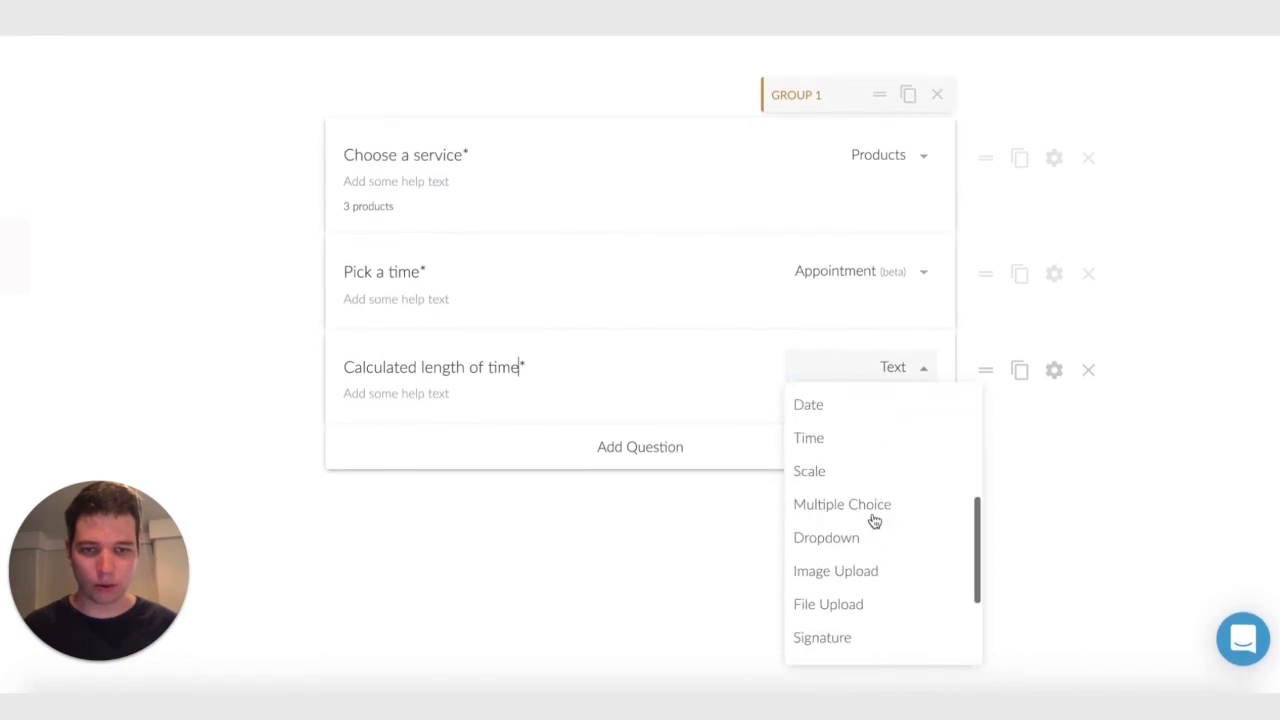
pyautogui.click(842, 627)
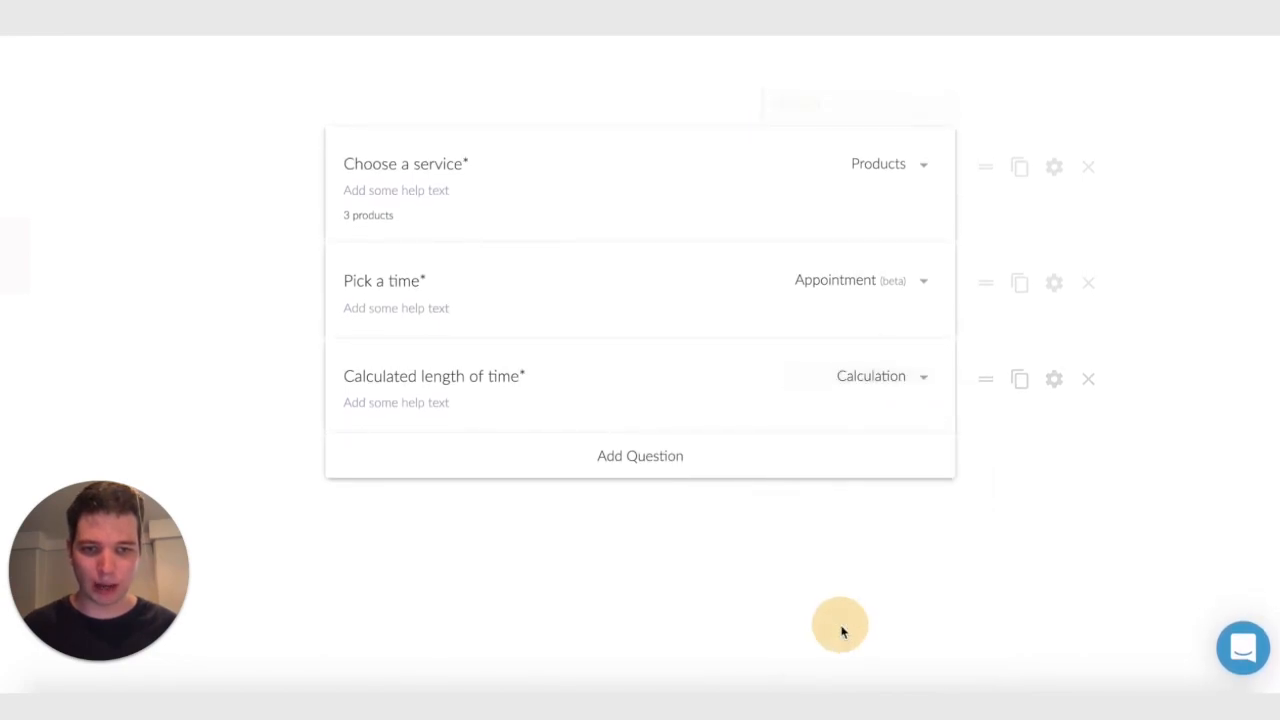
# Set the calculation to SWITCH(Choose a service, "Head and shoulders - 30 minutes", 30, "Full body - 60 minutes", 60, "Remedial - 95 minutes", 95, 1000)
pyautogui.click(1054, 379)
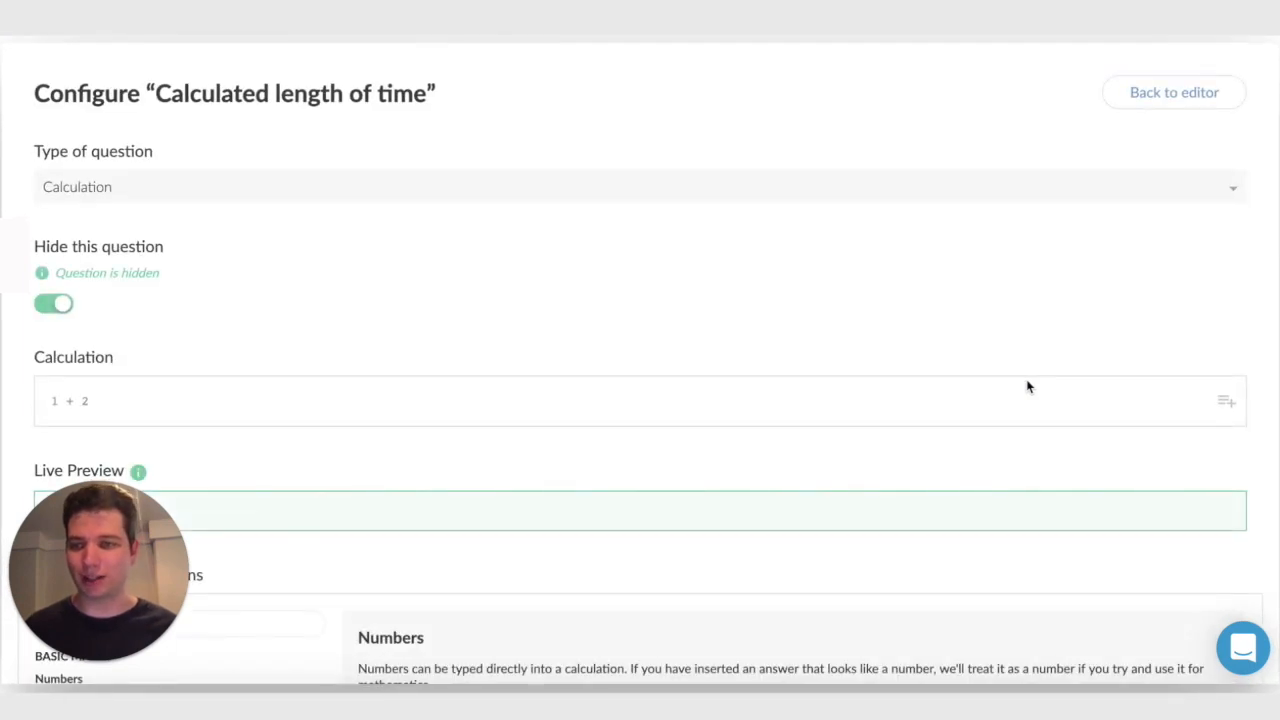
pyautogui.scroll(-1, 646, 301)
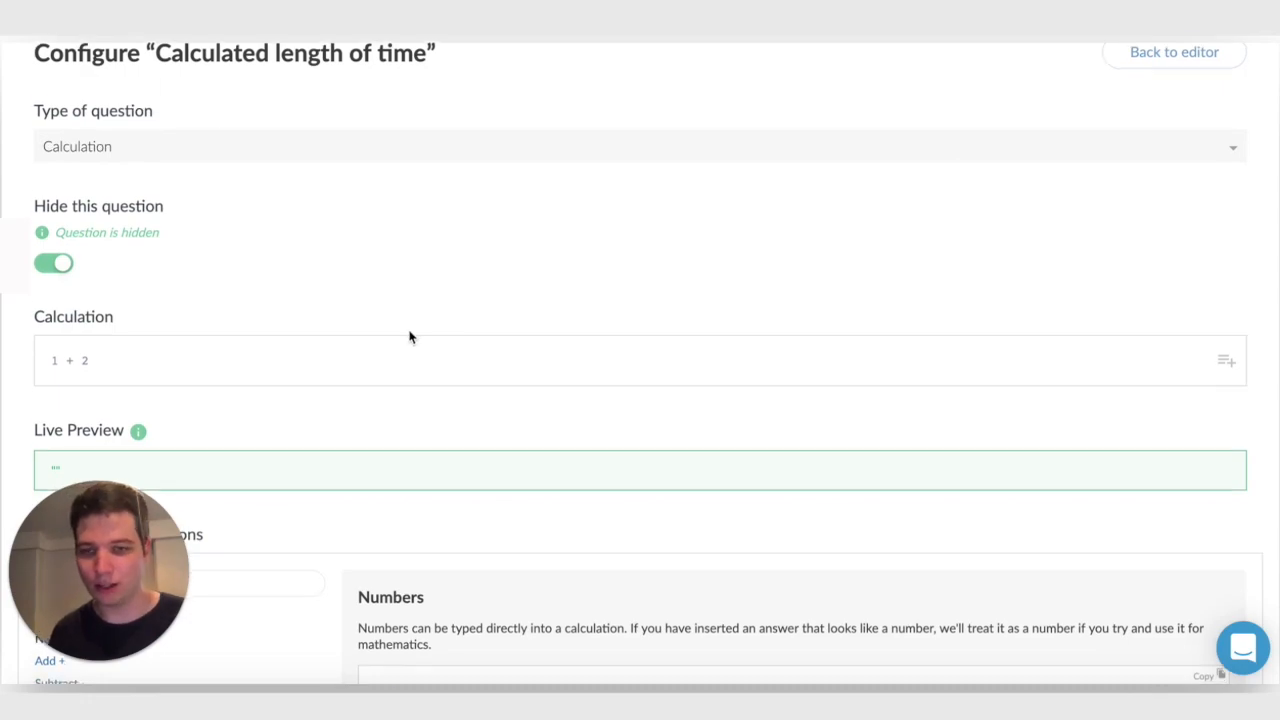
pyautogui.scroll(-1, 405, 338)
pyautogui.click(381, 312)
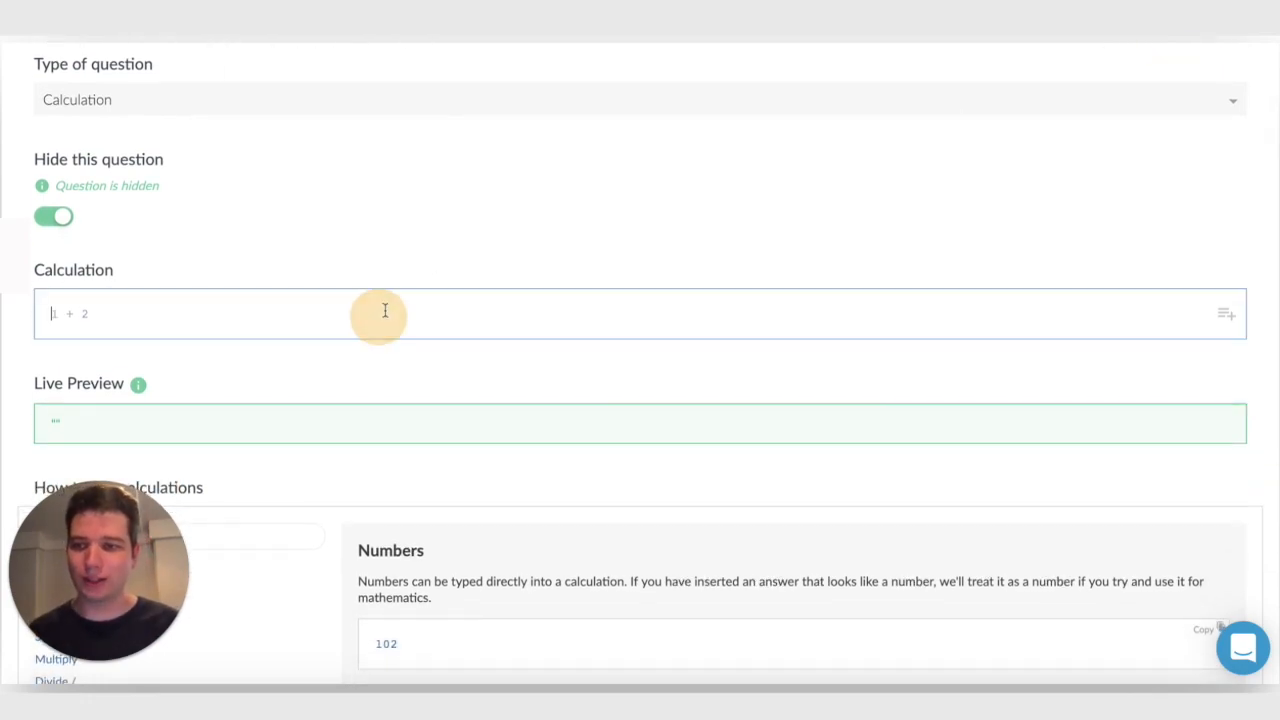
pyautogui.scroll(-2, 391, 300)
pyautogui.scroll(1, 394, 300)
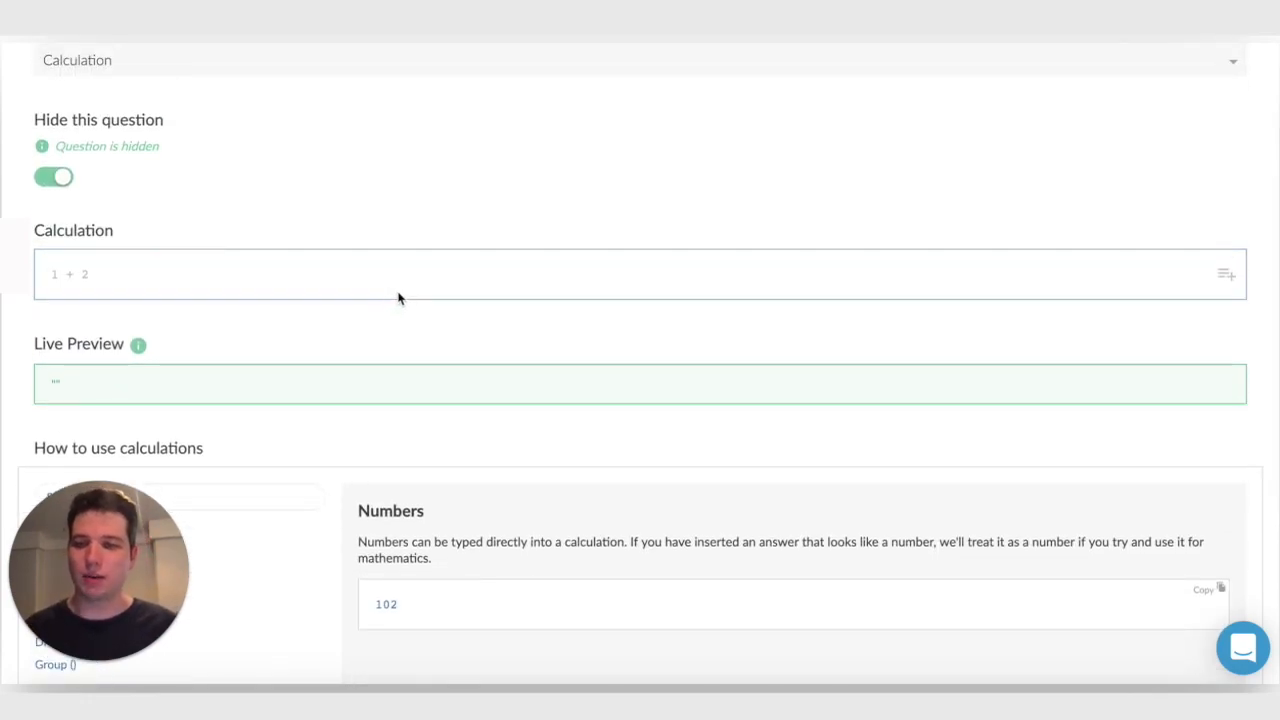
pyautogui.scroll(-3, 400, 296)
pyautogui.write('SWITCH({{ clnak }}, "Head and shoulders - 30 minutes", 30, "Full body - 60 minutes", 60, "Remedial - 95 minutes", 95, 1000)')
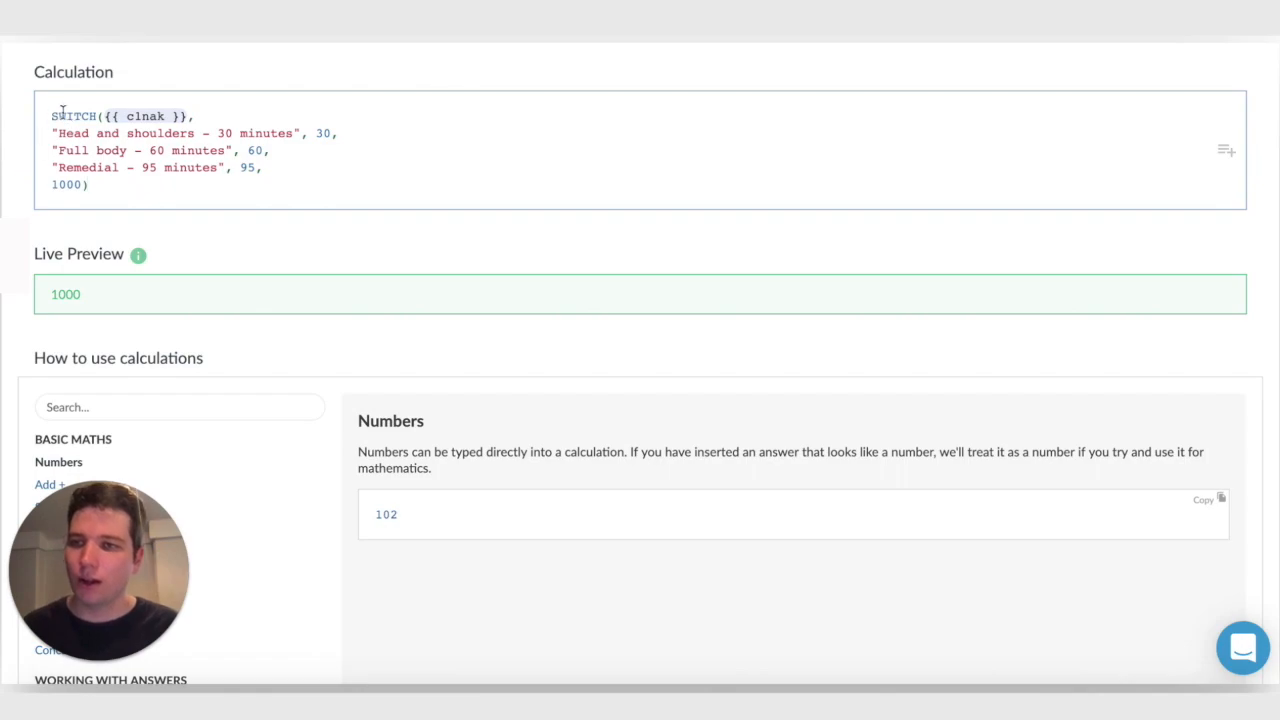
# Search the calculation help for "switch" and open the SWITCH function's documentation
pyautogui.scroll(-1, 95, 224)
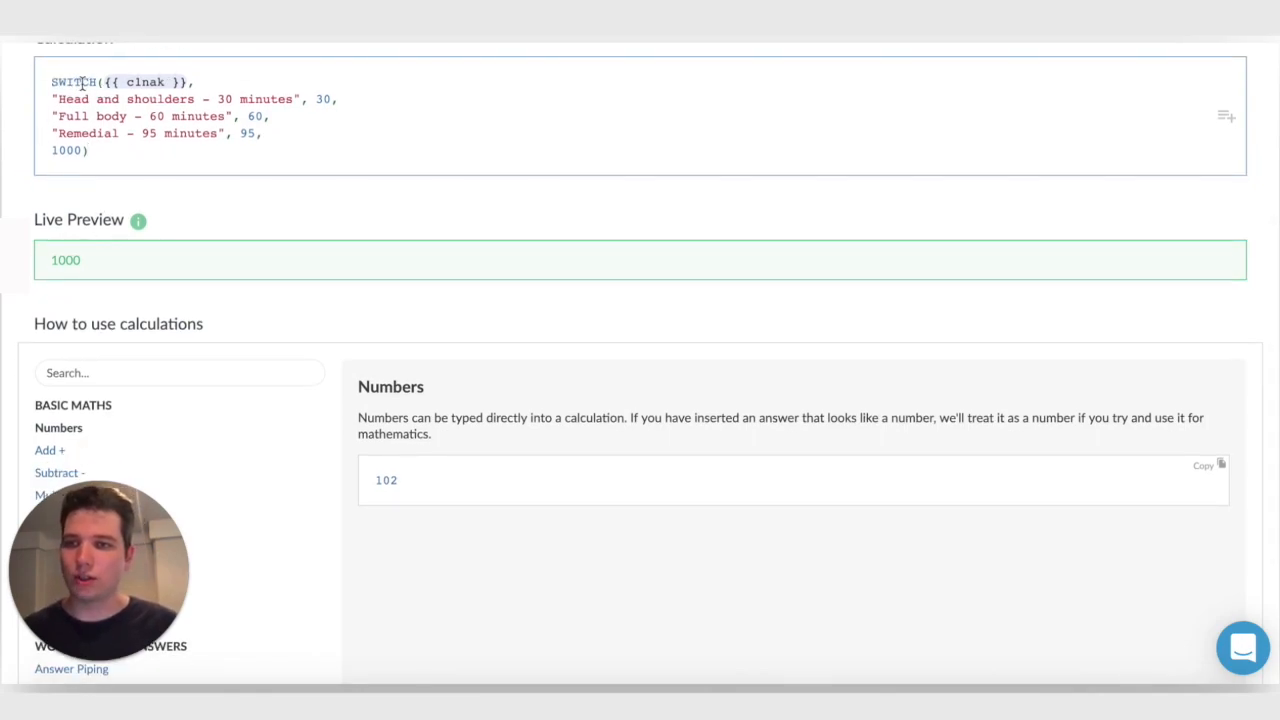
pyautogui.click(114, 373)
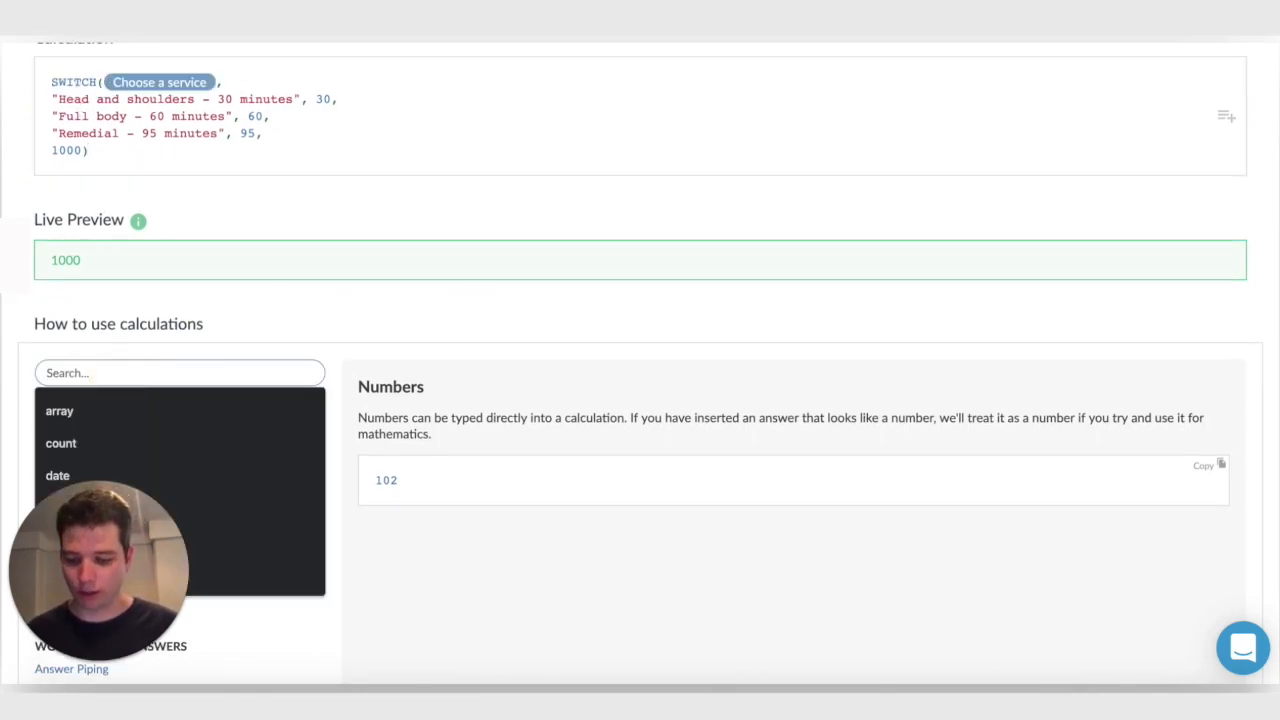
pyautogui.write('switch')
pyautogui.scroll(-1, 200, 380)
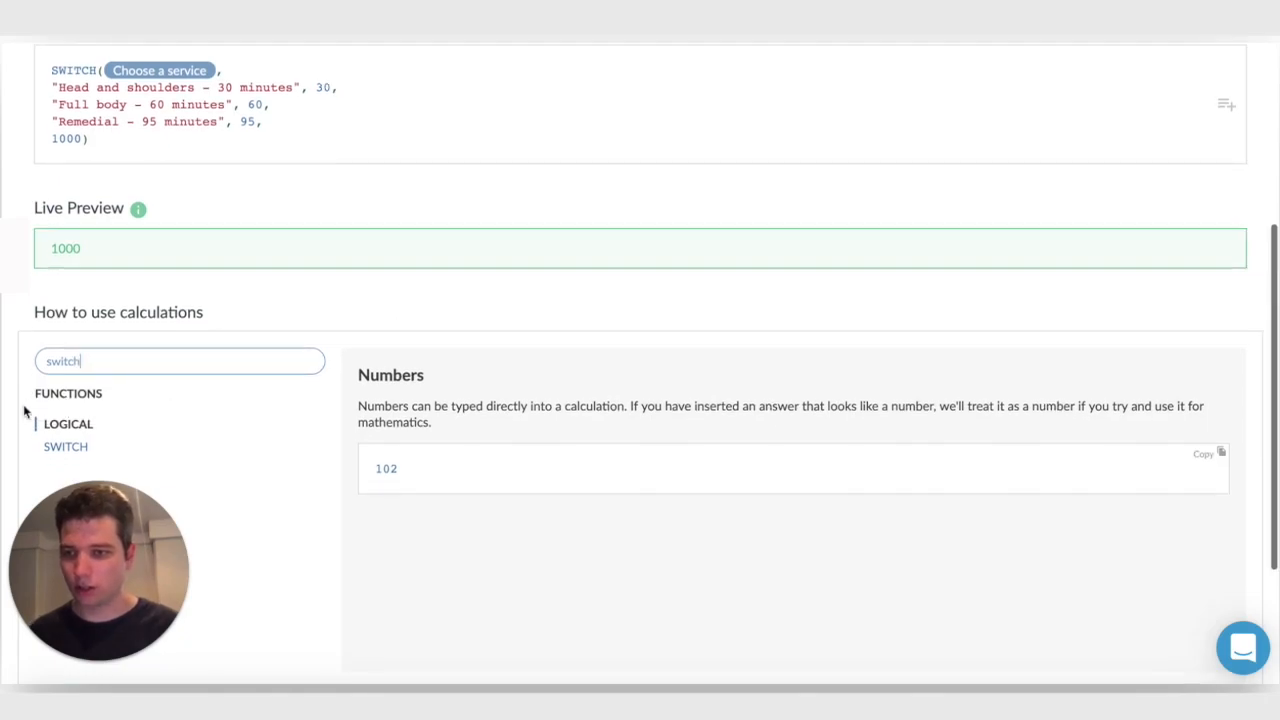
pyautogui.click(60, 442)
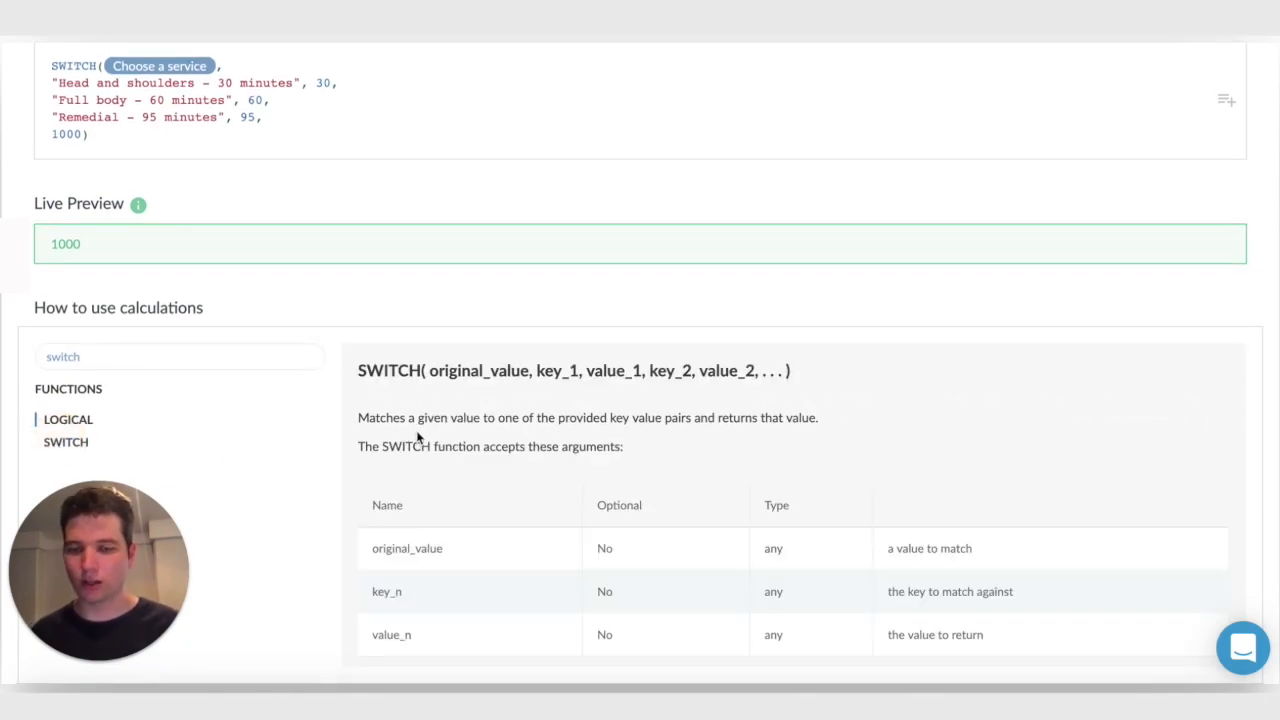
# Compare the documented SWITCH arguments with the formula's service answer, its name and minute pairs, and its final fallback value
pyautogui.scroll(1, 540, 410)
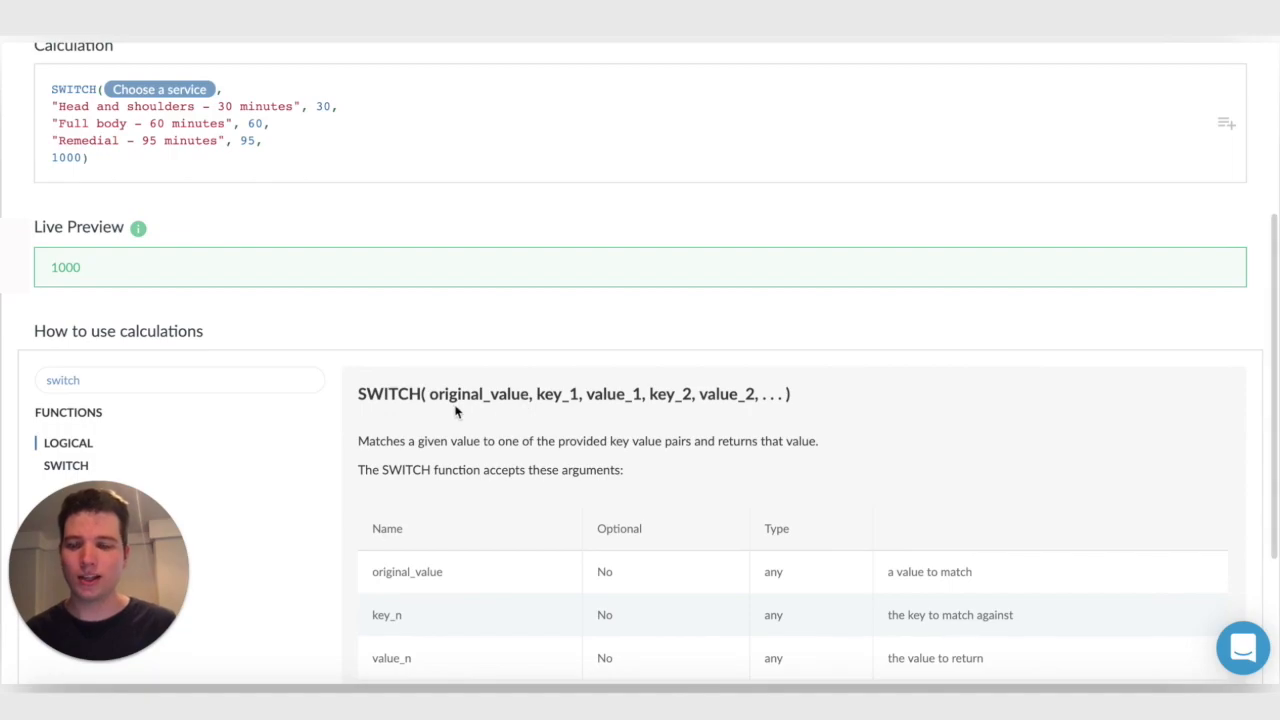
pyautogui.scroll(-1, 427, 400)
pyautogui.moveTo(429, 394); pyautogui.dragTo(527, 392)
pyautogui.click(519, 394)
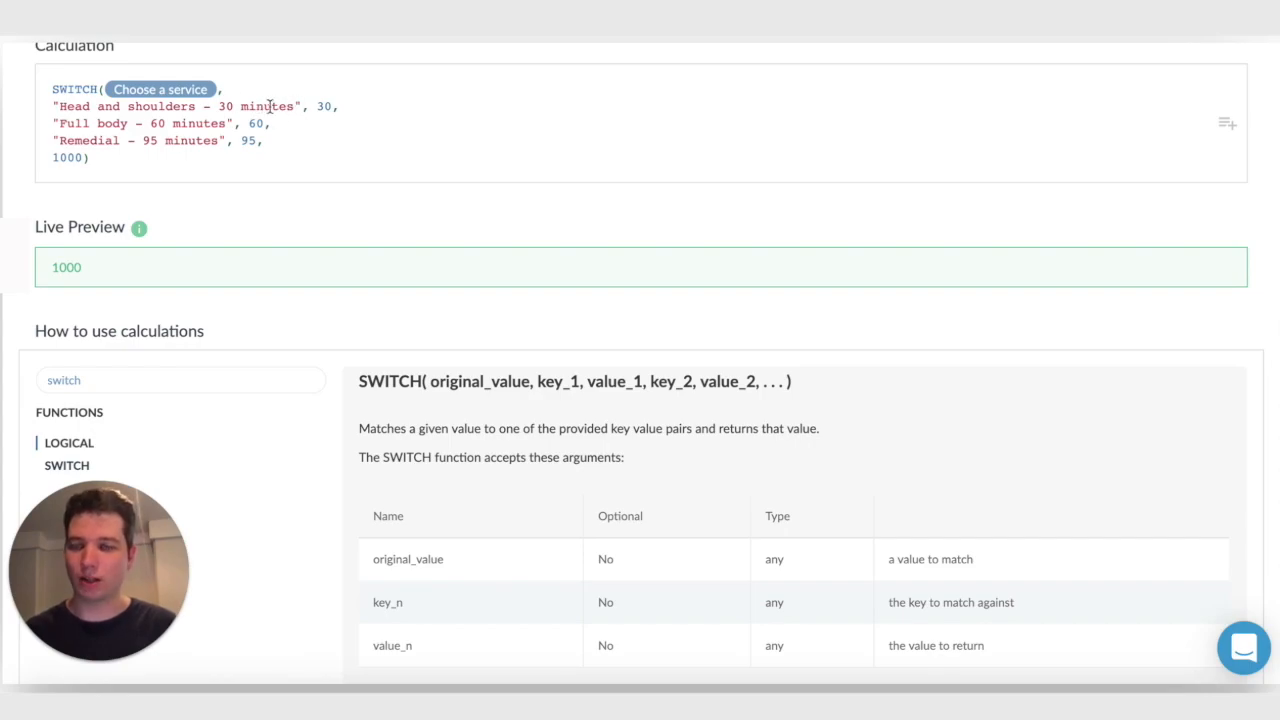
pyautogui.click(320, 107)
pyautogui.scroll(-1, 330, 105)
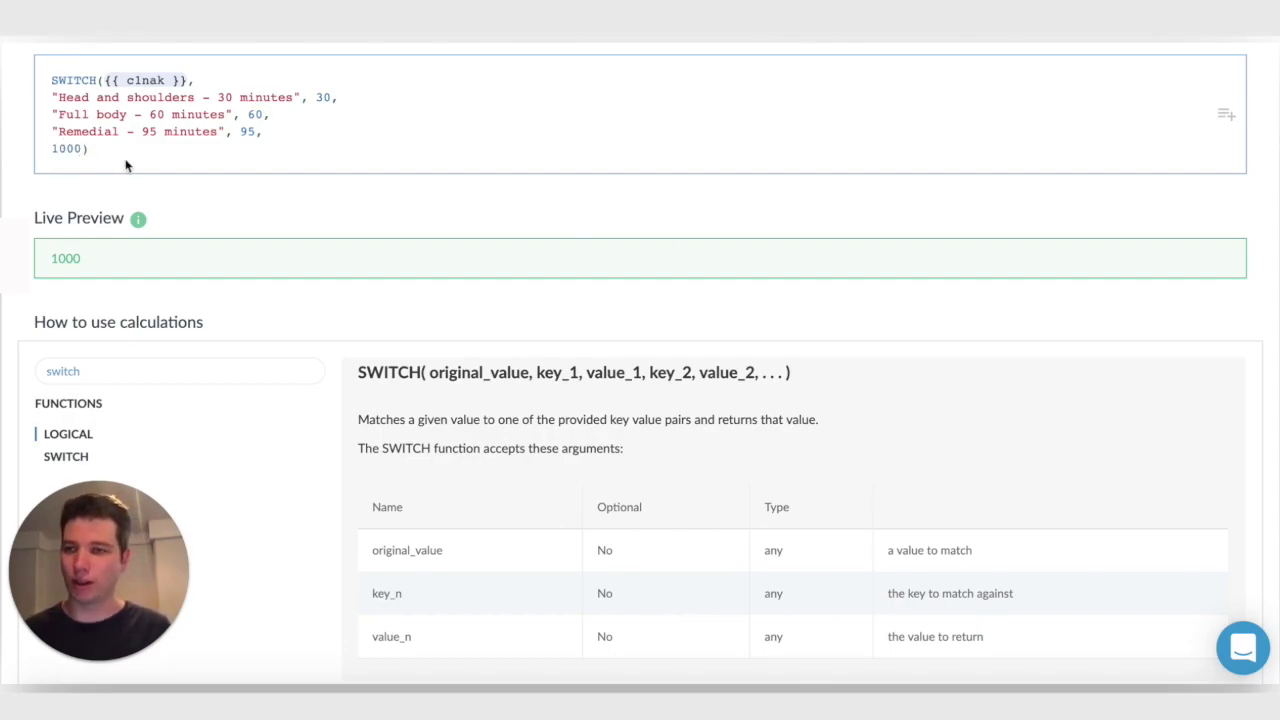
pyautogui.doubleClick(79, 150)
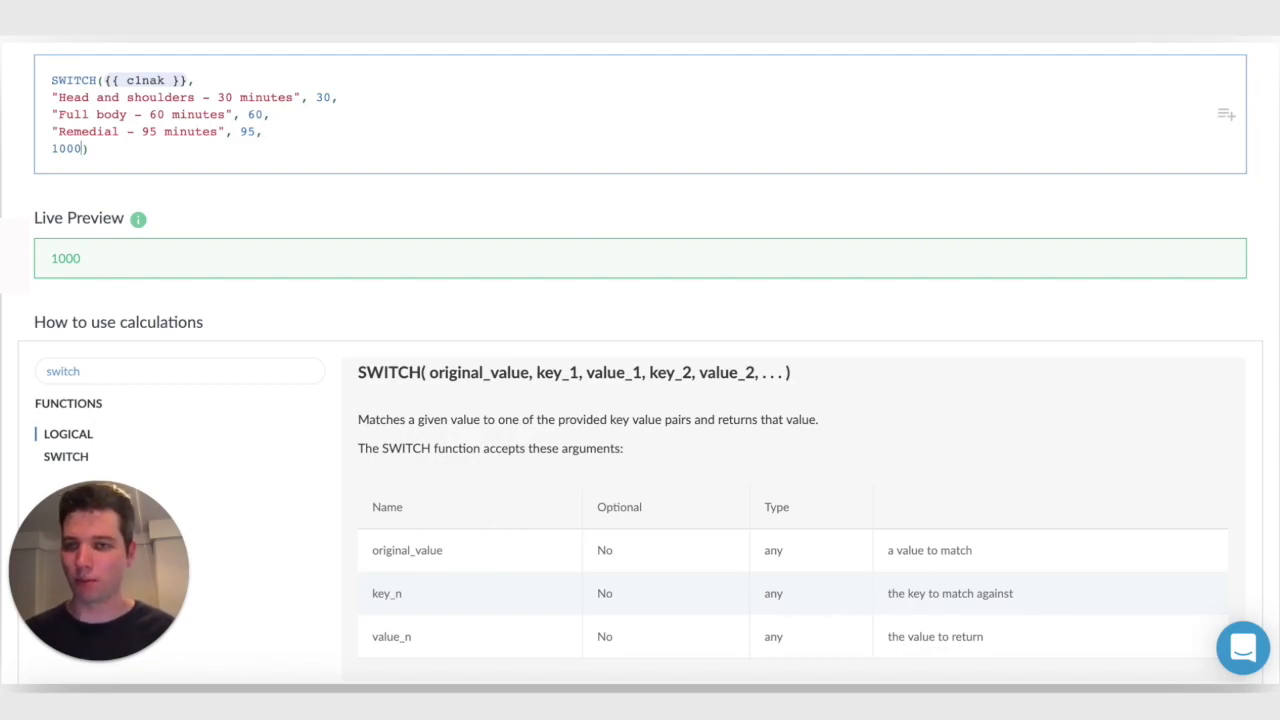
# Return to the editor and set the appointment length in the Pick a time question's event details to Custom
pyautogui.scroll(4, 304, 110)
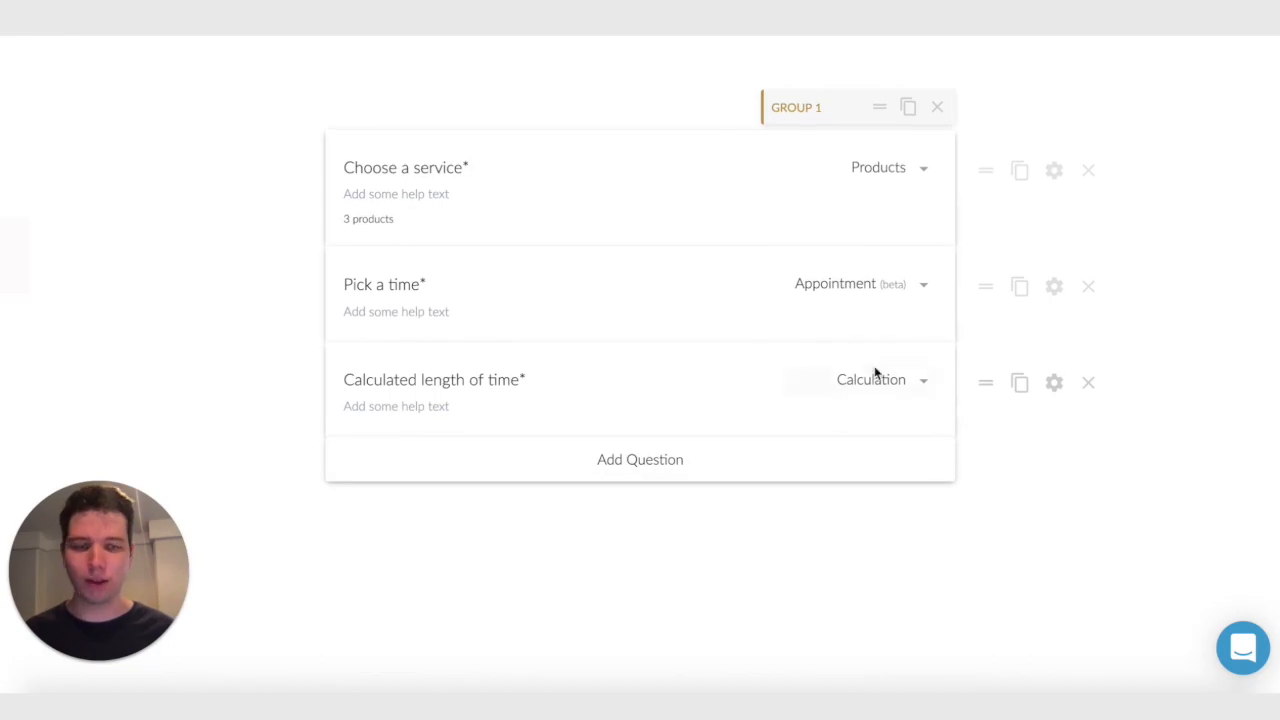
pyautogui.click(1054, 287)
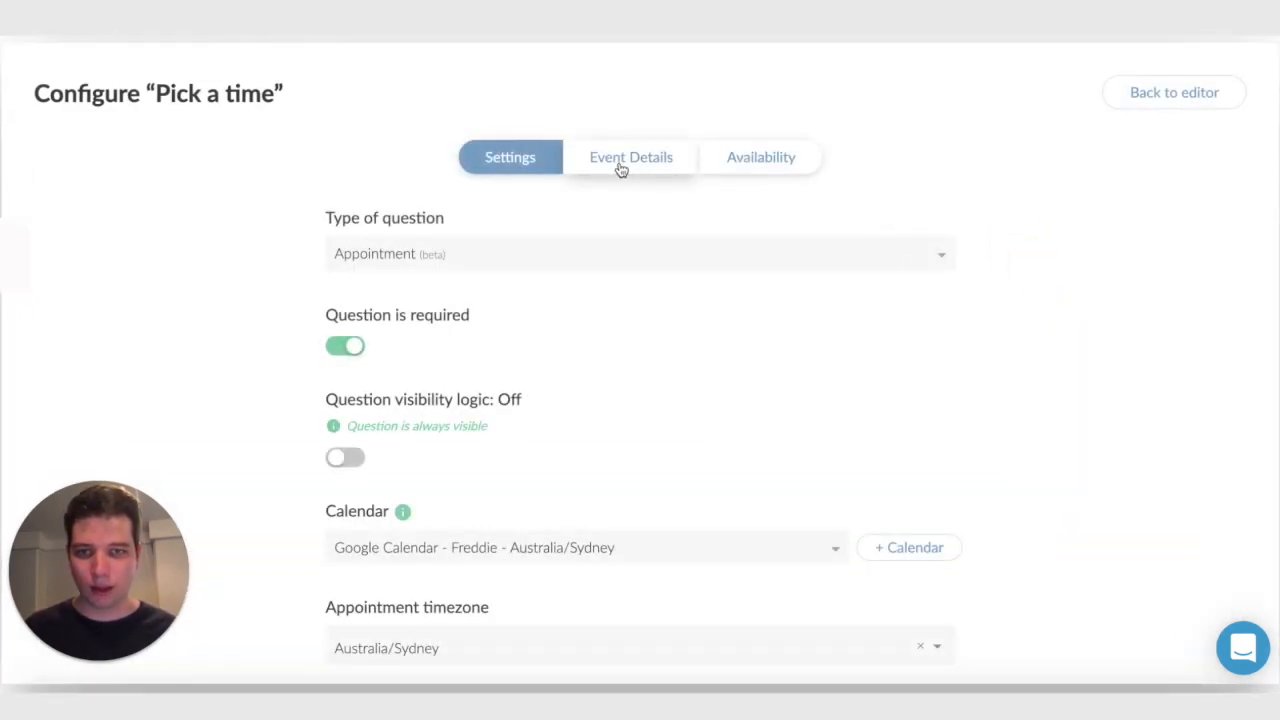
pyautogui.click(628, 157)
pyautogui.scroll(-3, 620, 169)
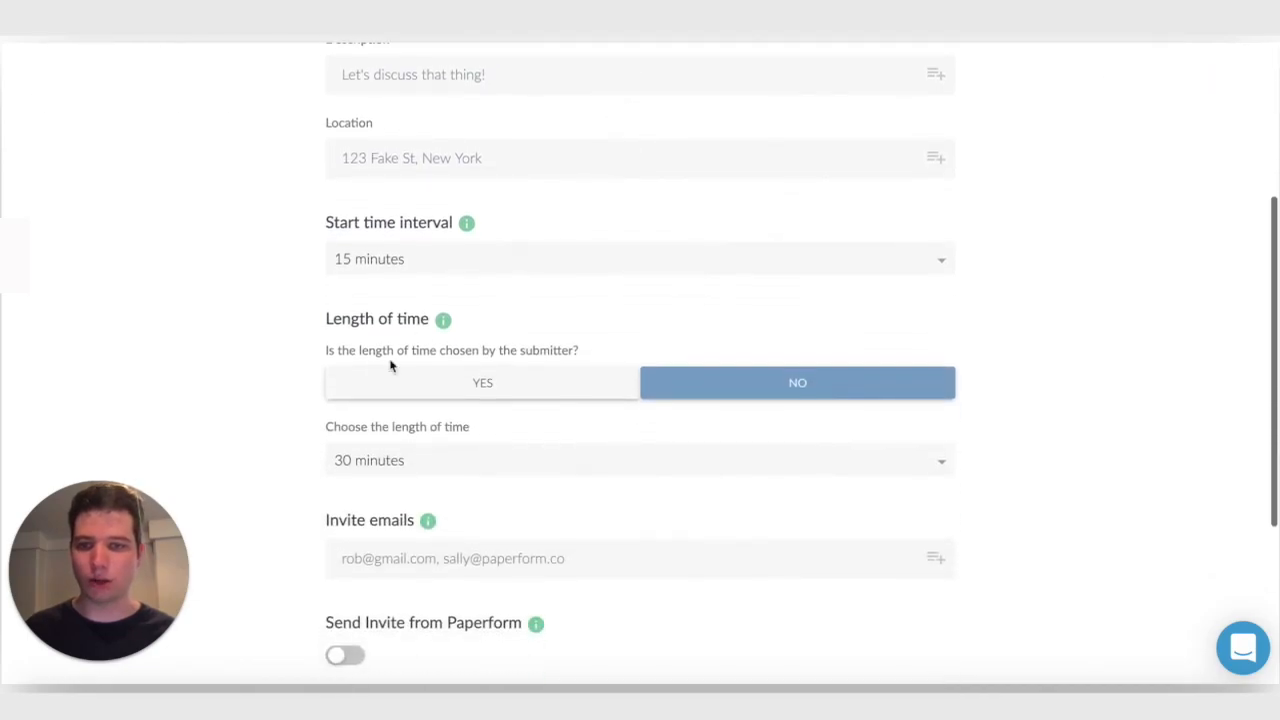
pyautogui.scroll(-1, 655, 405)
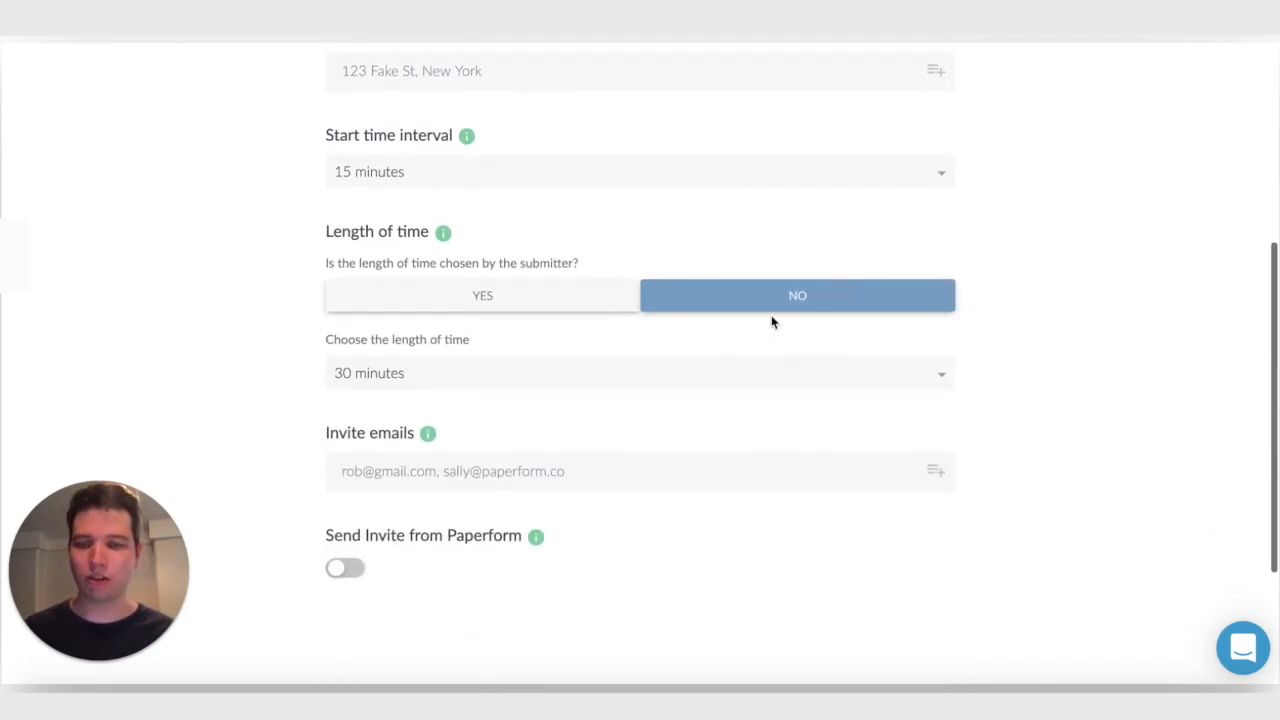
pyautogui.click(461, 375)
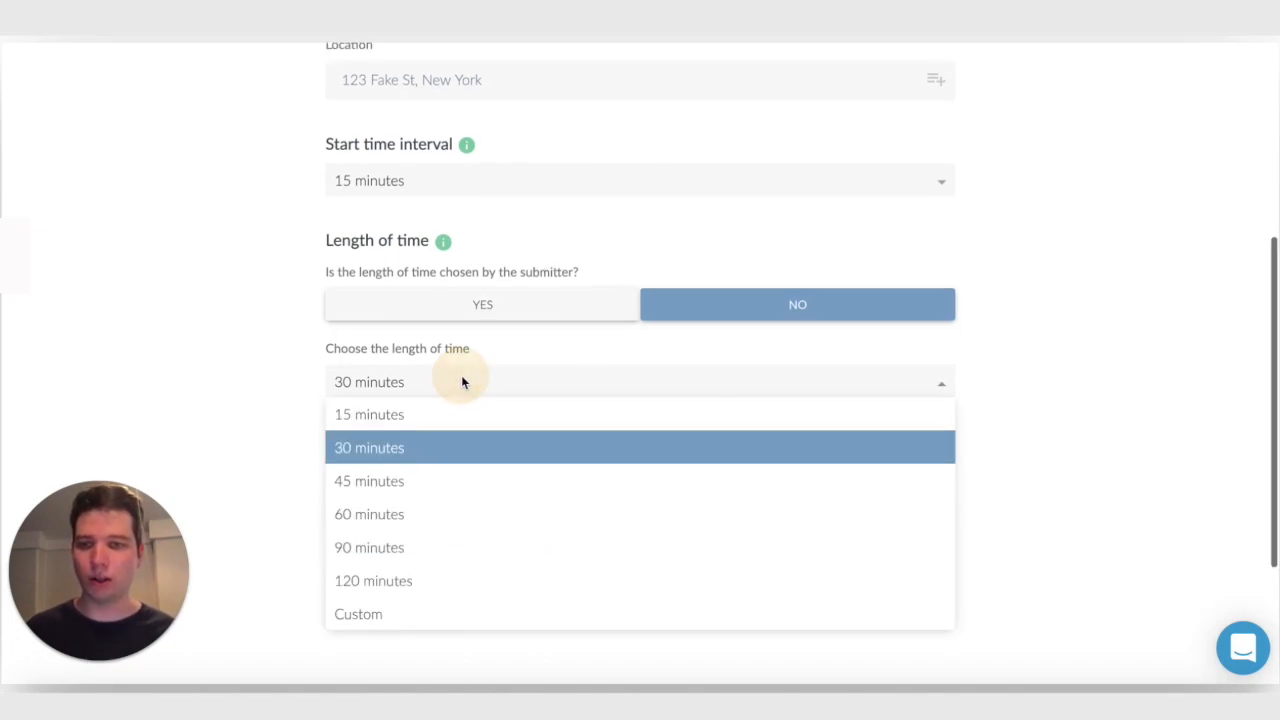
pyautogui.click(409, 610)
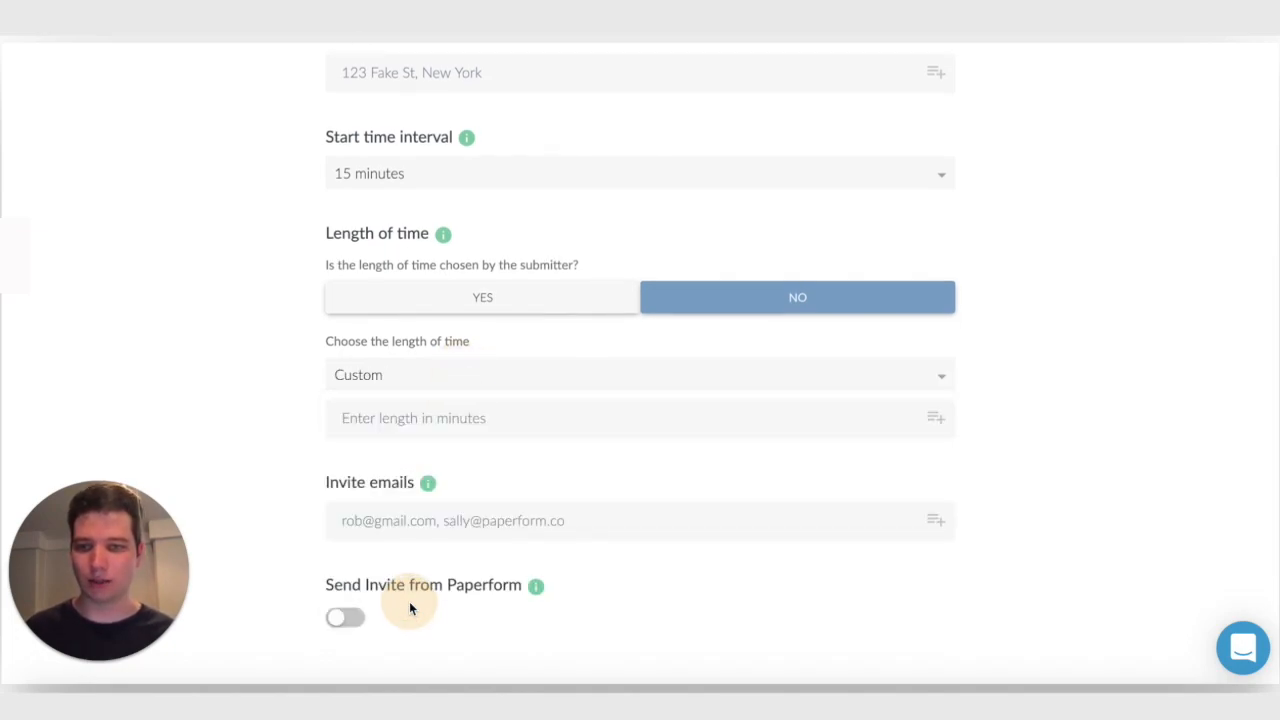
# Insert the Calculated length of time answer as the custom appointment length in minutes and return to the editor
pyautogui.click(464, 376)
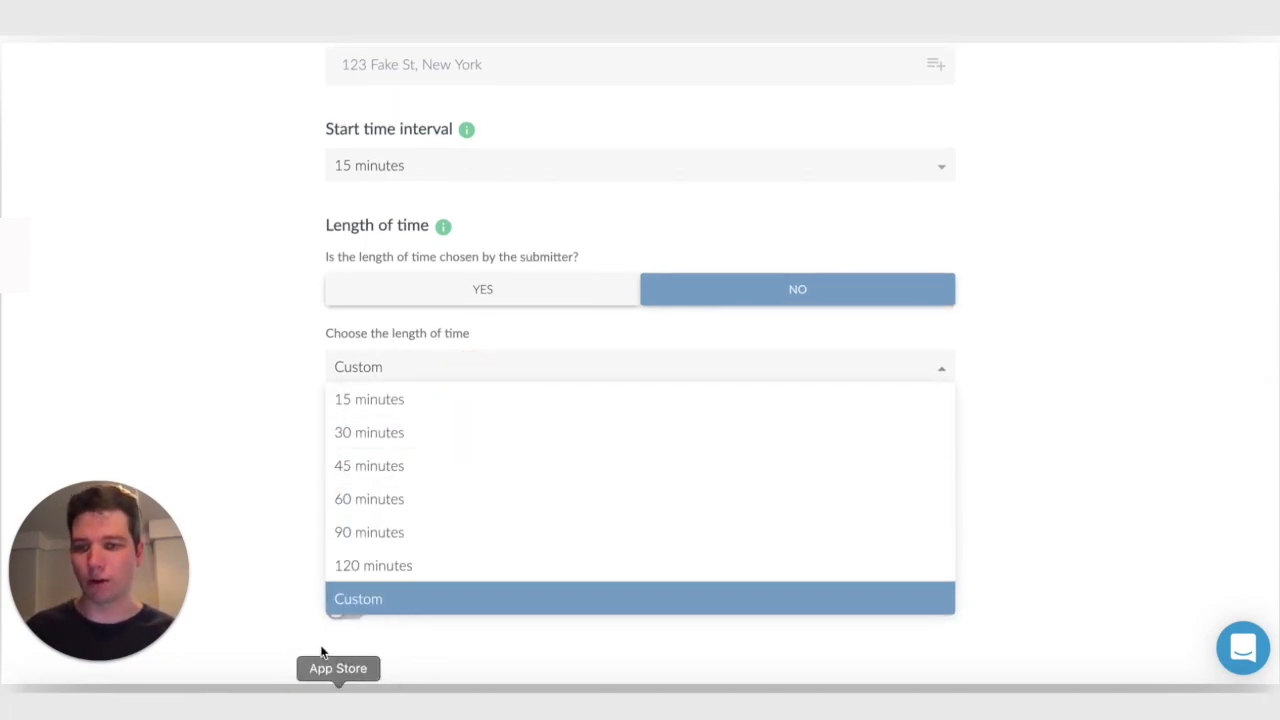
pyautogui.click(260, 448)
pyautogui.click(940, 412)
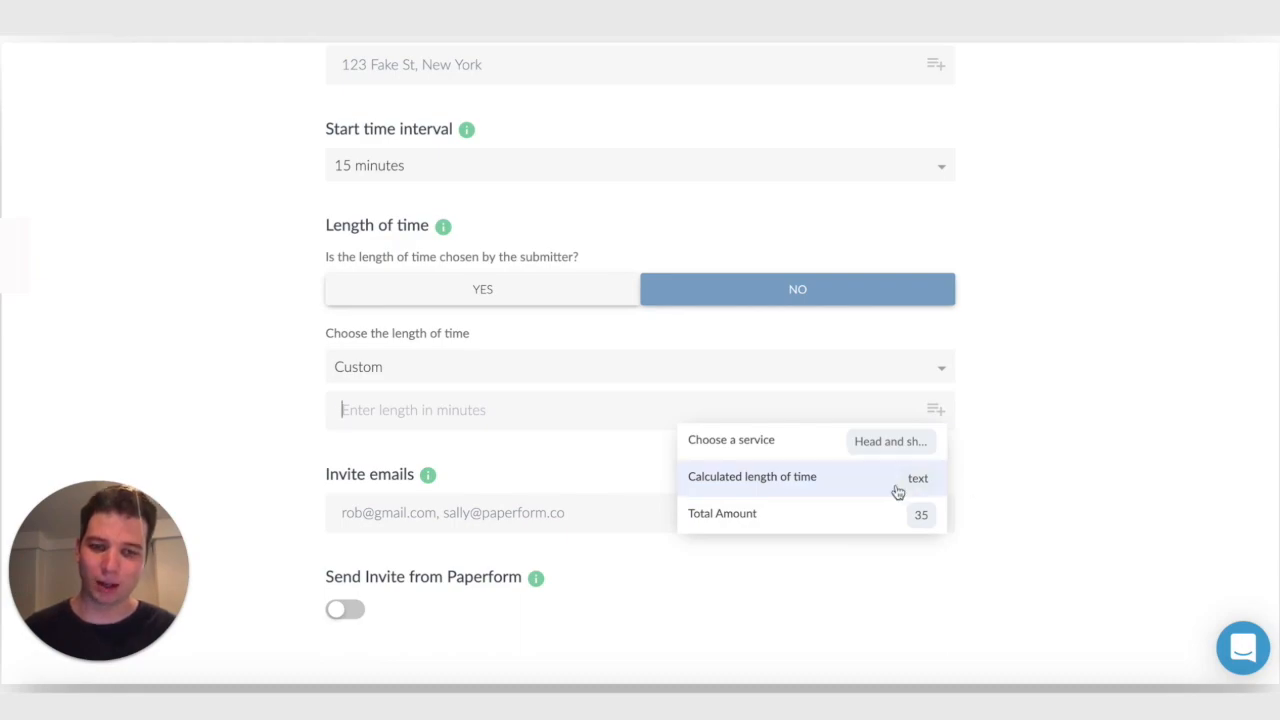
pyautogui.click(752, 477)
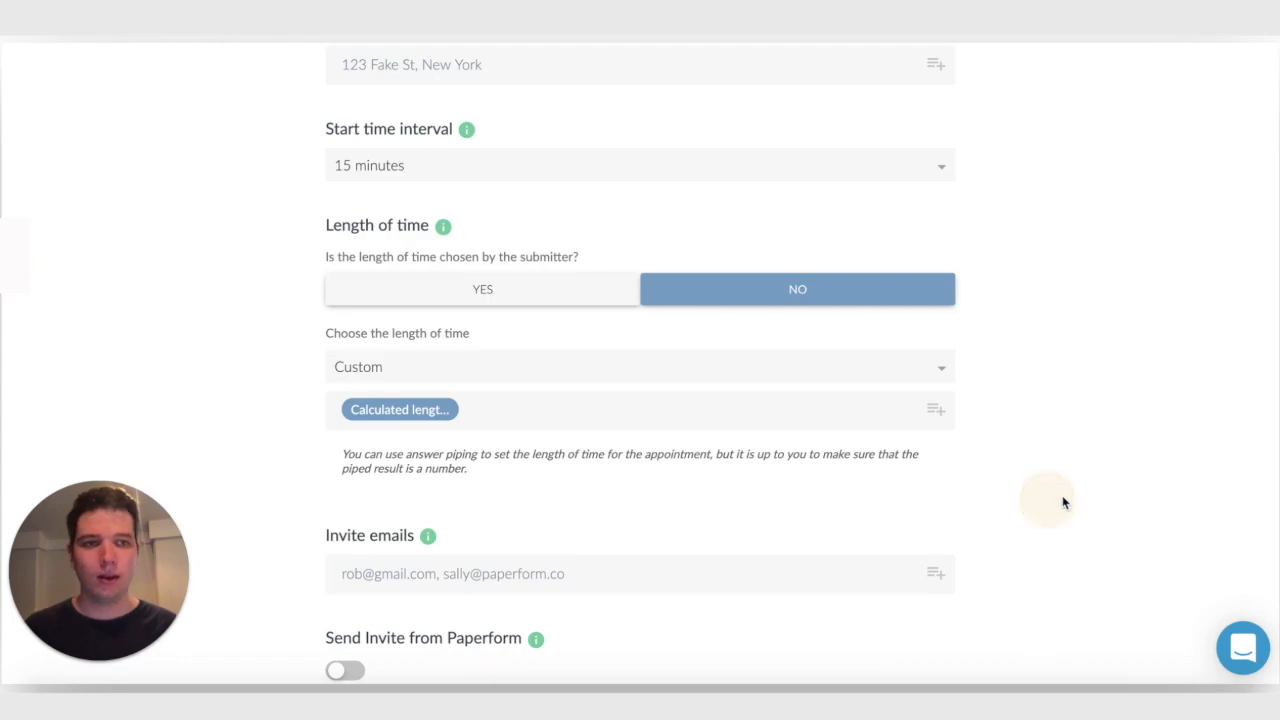
pyautogui.scroll(4, 1066, 500)
pyautogui.click(1204, 110)
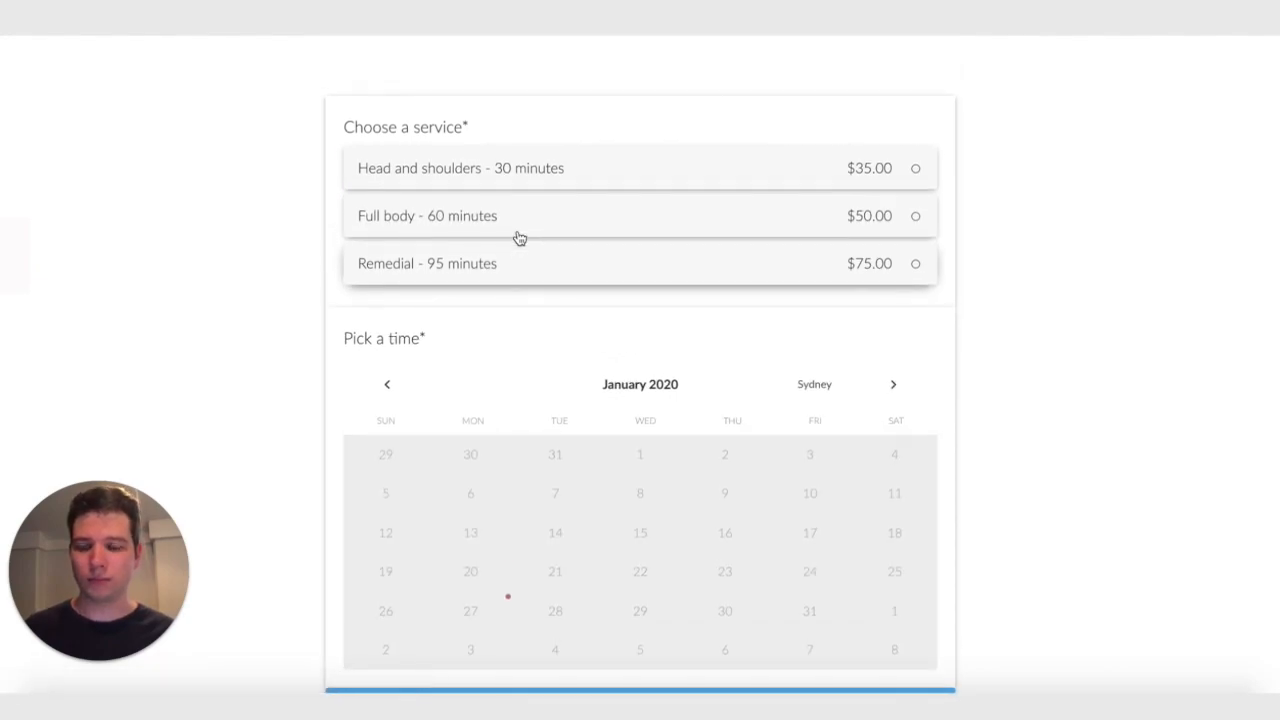
# Test the live form by checking the calendar without a service and choosing Full body - 60 minutes
pyautogui.scroll(-1, 507, 550)
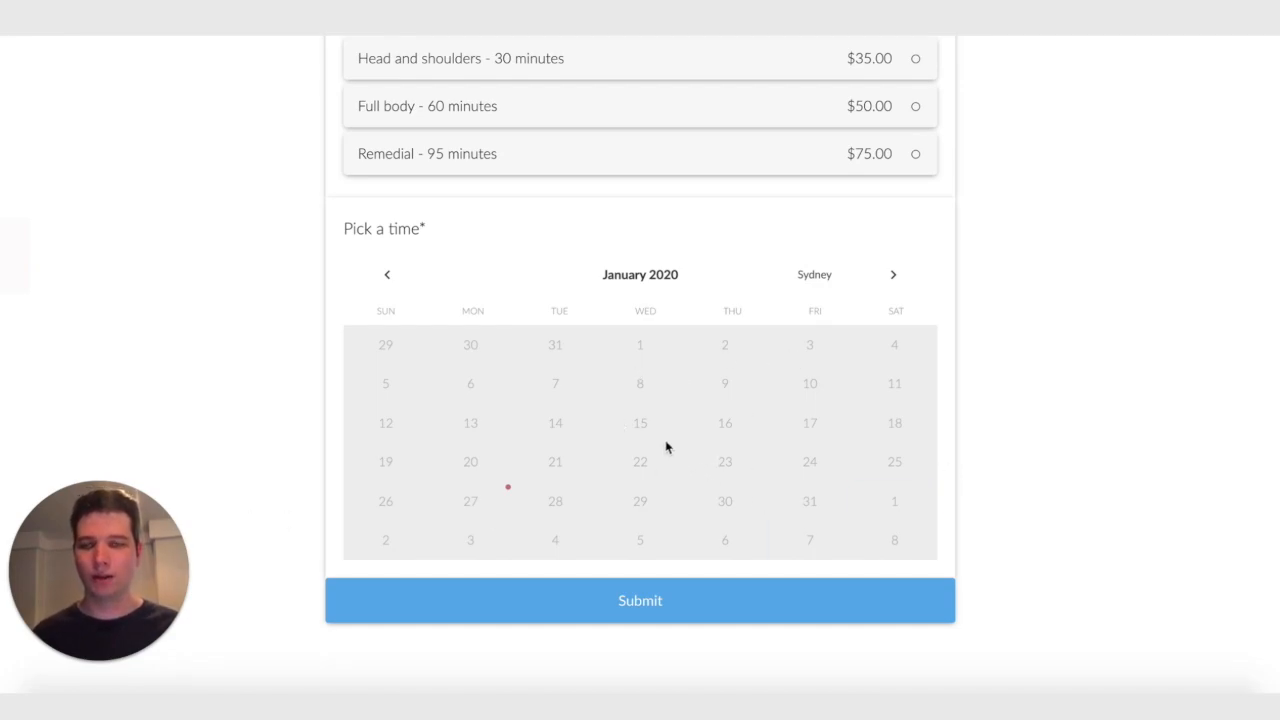
pyautogui.scroll(1, 666, 446)
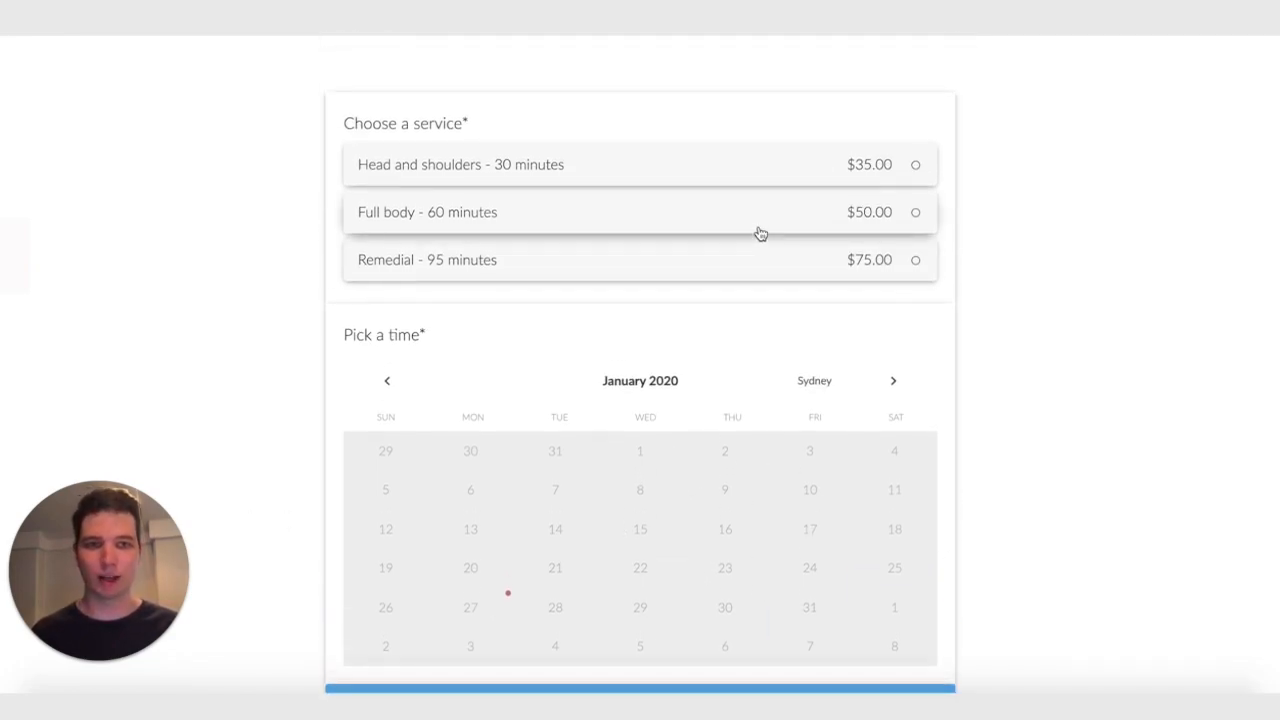
pyautogui.click(531, 219)
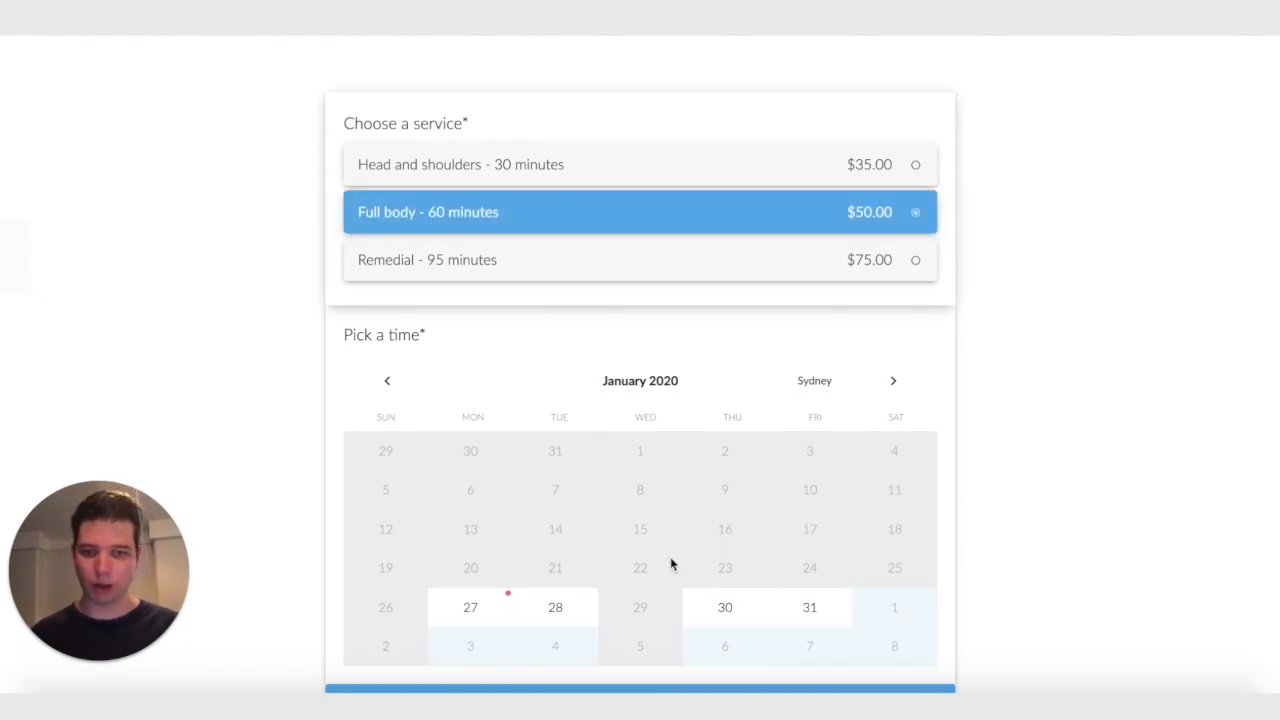
# View the available Full body appointment slots for Monday, 3 February 2020
pyautogui.click(895, 382)
pyautogui.click(477, 505)
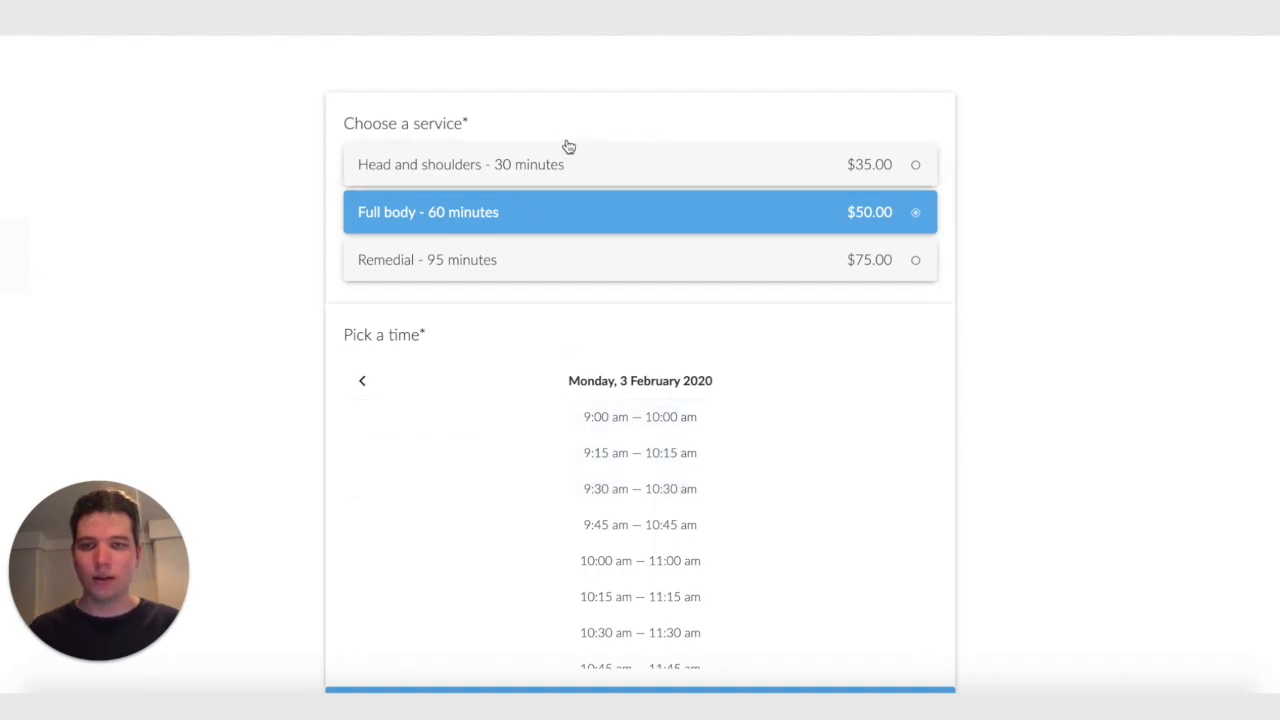
# Choose Remedial - 95 minutes, review the slots on Thursday, 6 February 2020, and pick 11:30 am — 1:05 pm
pyautogui.click(557, 265)
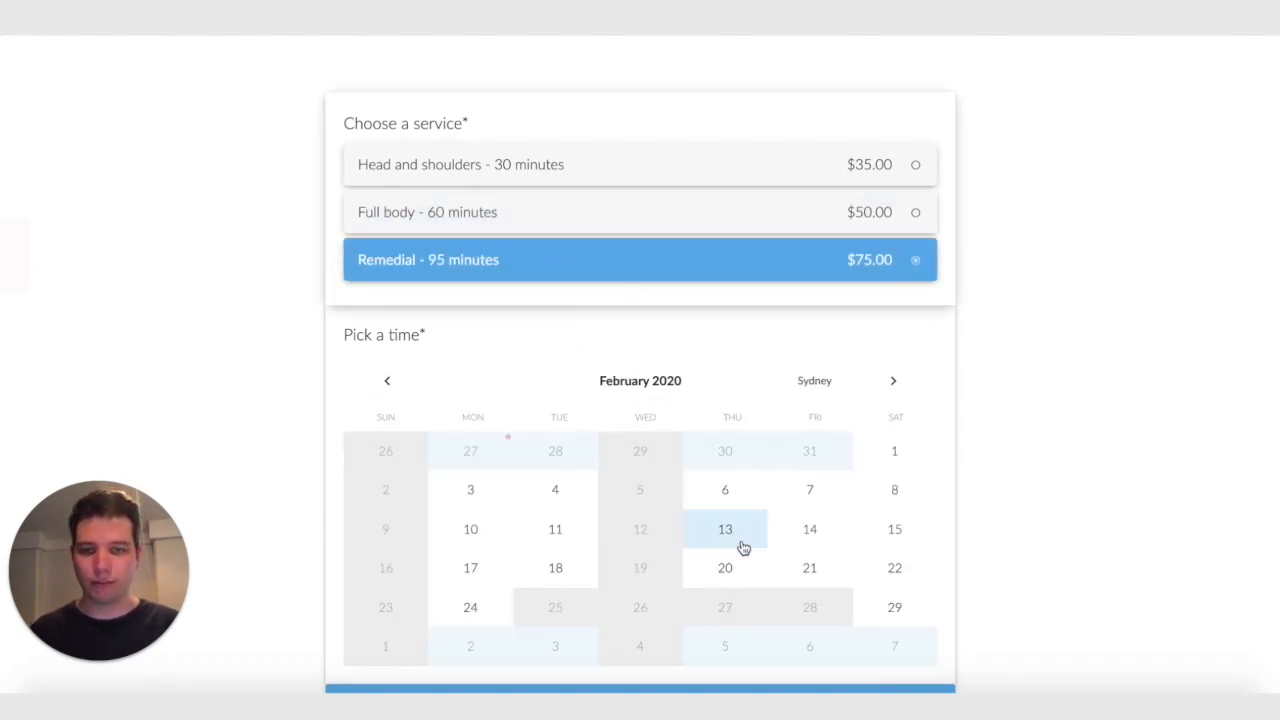
pyautogui.click(740, 499)
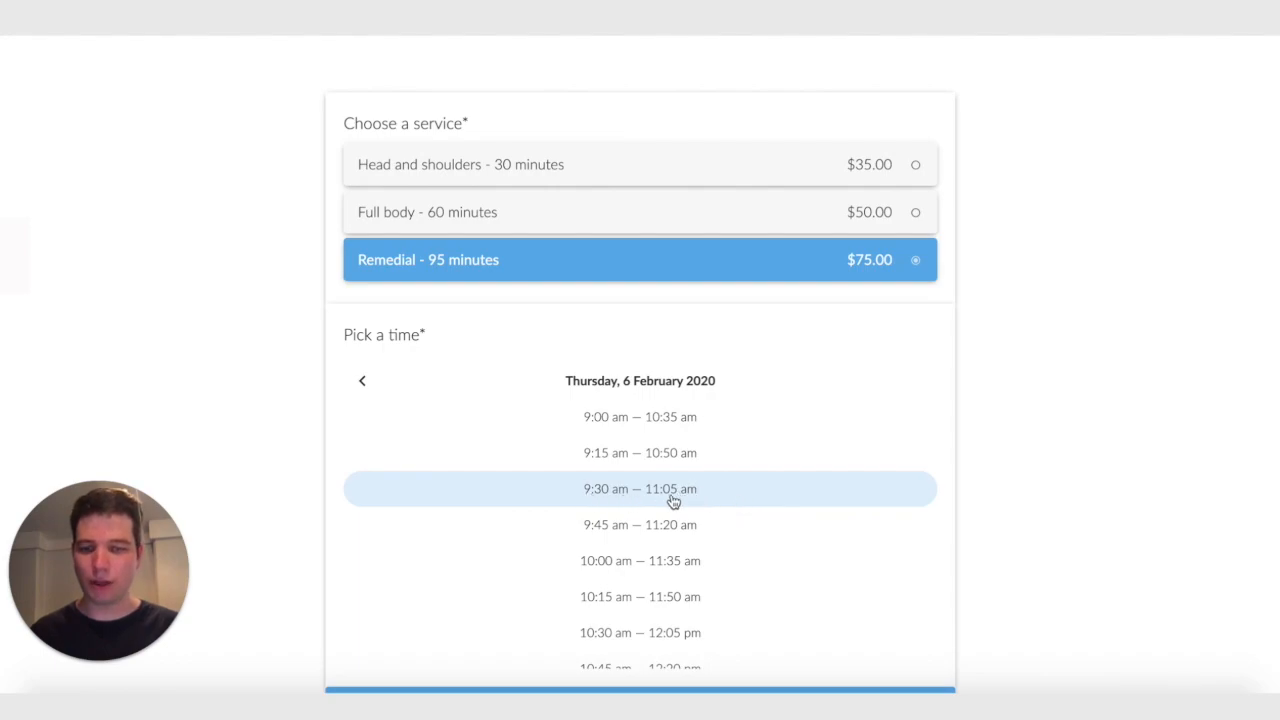
pyautogui.scroll(-5, 678, 500)
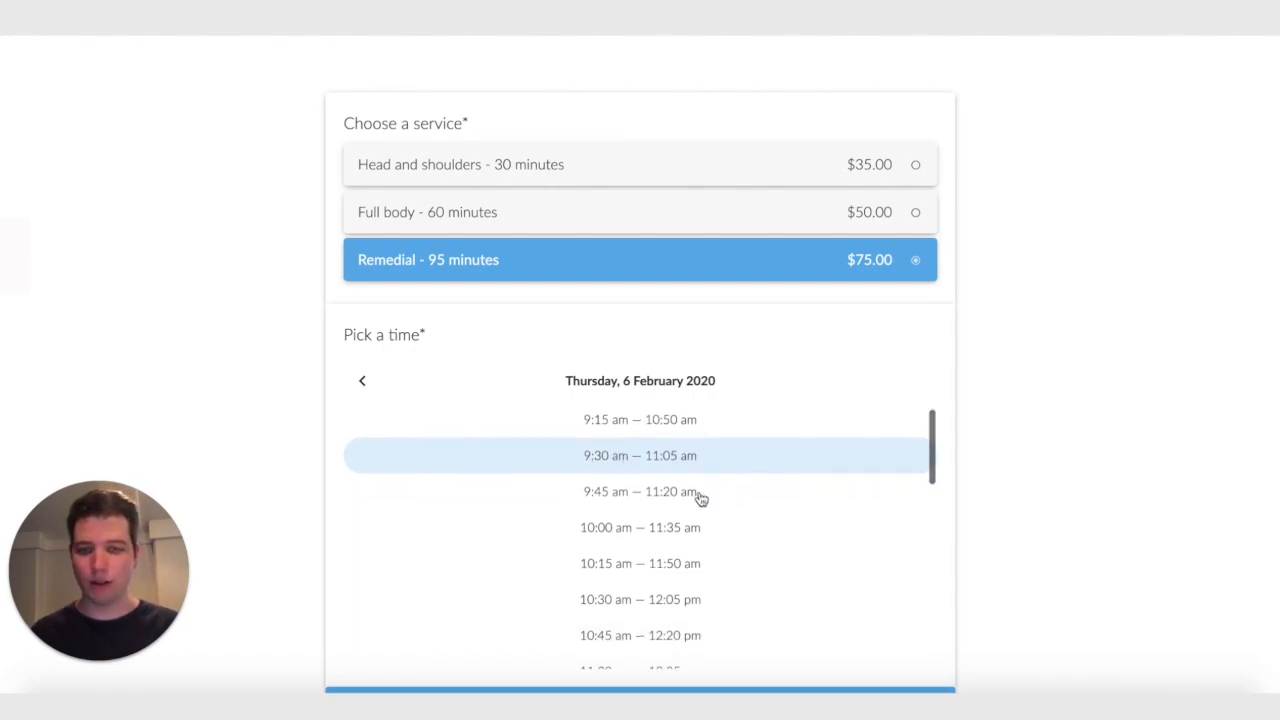
pyautogui.scroll(-1, 1205, 430)
pyautogui.scroll(-2, 1205, 430)
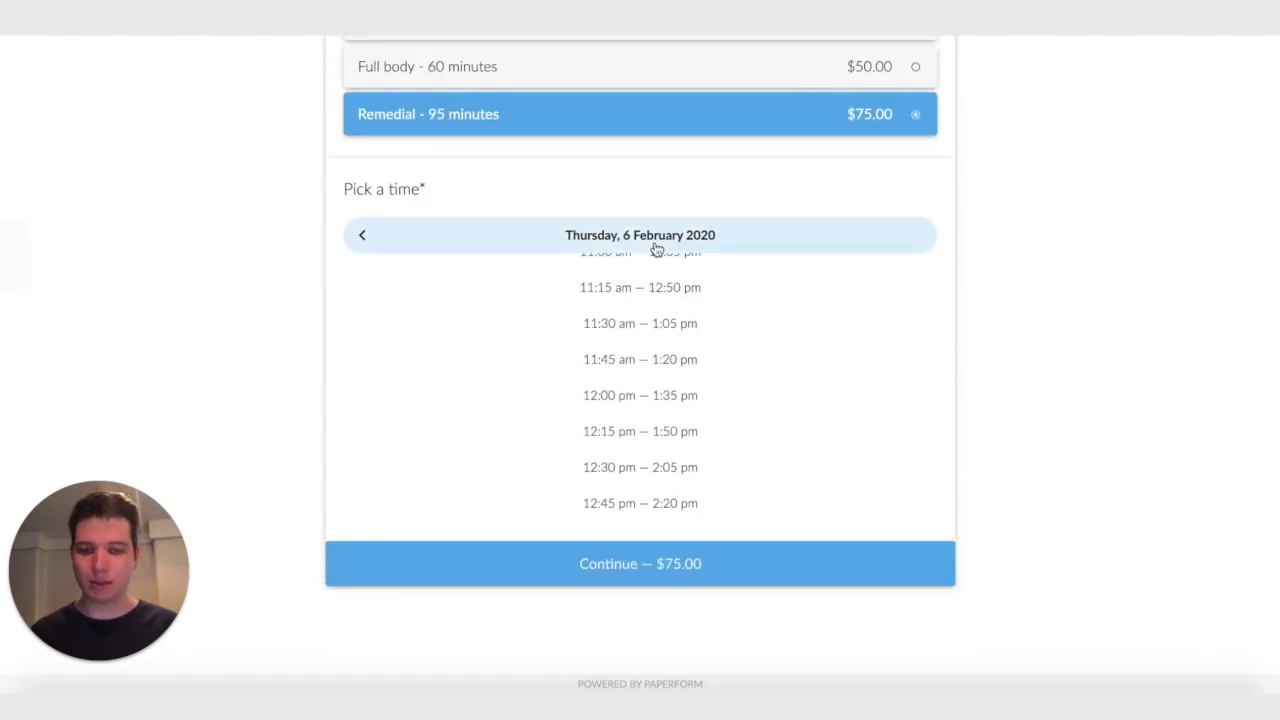
pyautogui.scroll(1, 696, 318)
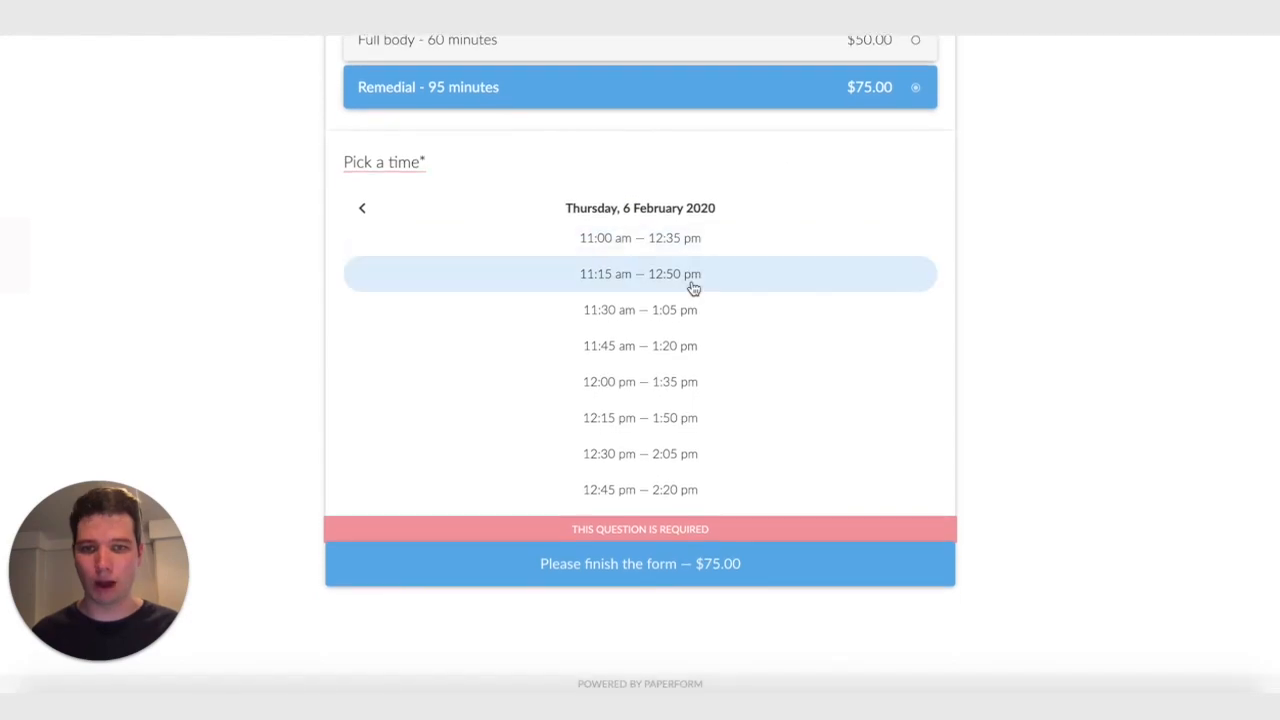
pyautogui.click(666, 313)
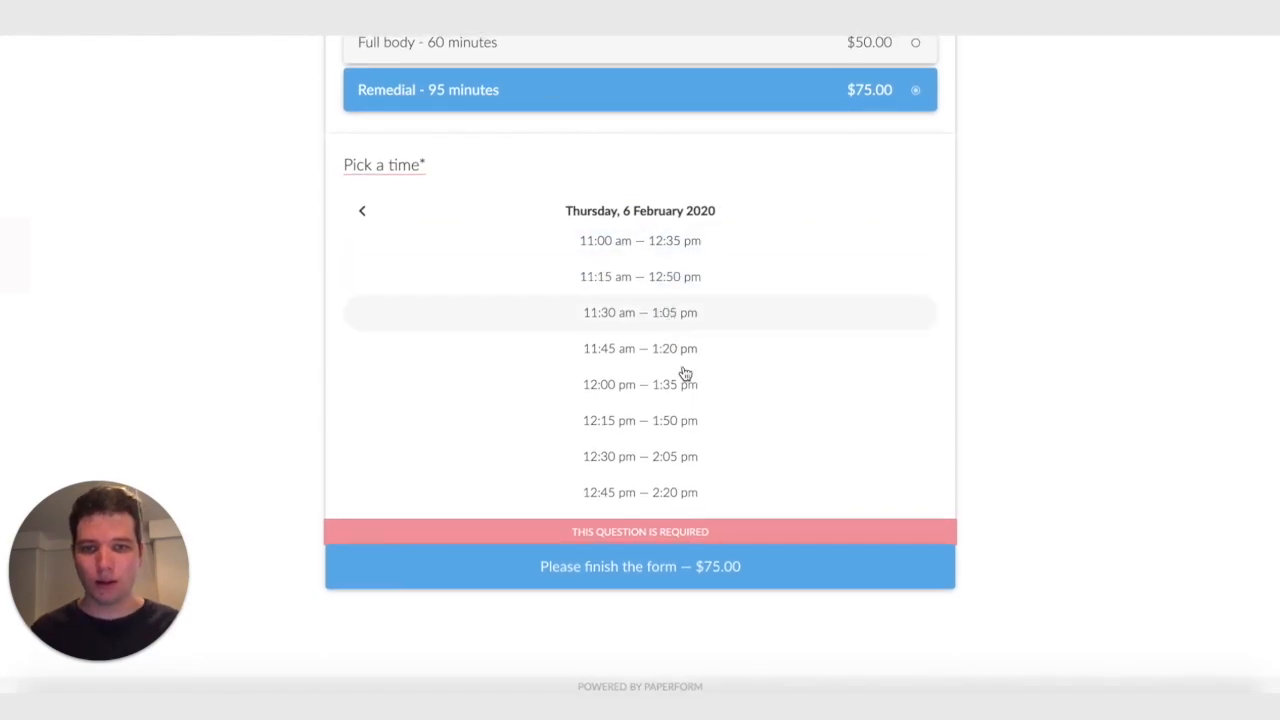